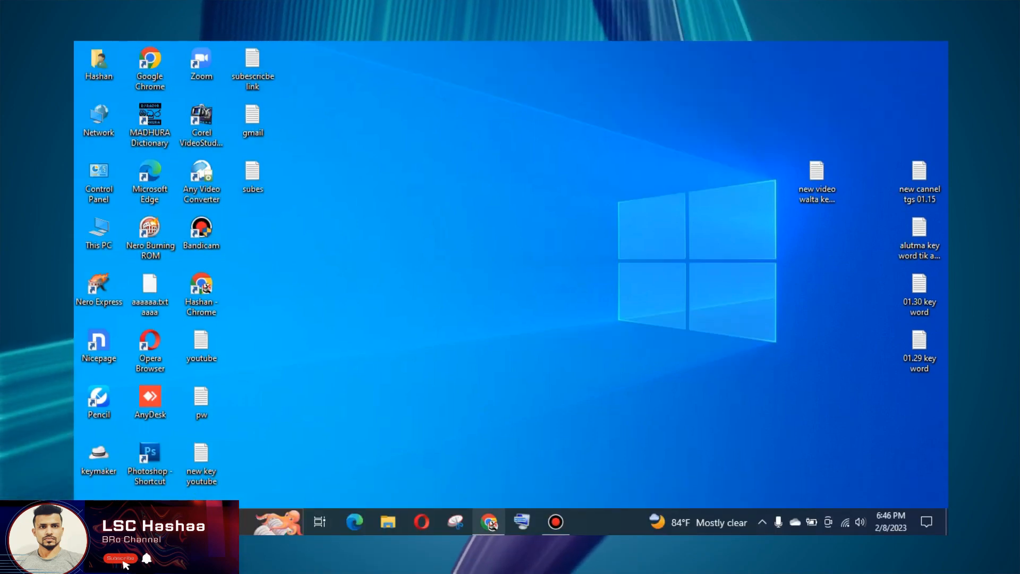
Switch to Chrome and look over the managed Facebook page, including its intro details and latest post
click(489, 521)
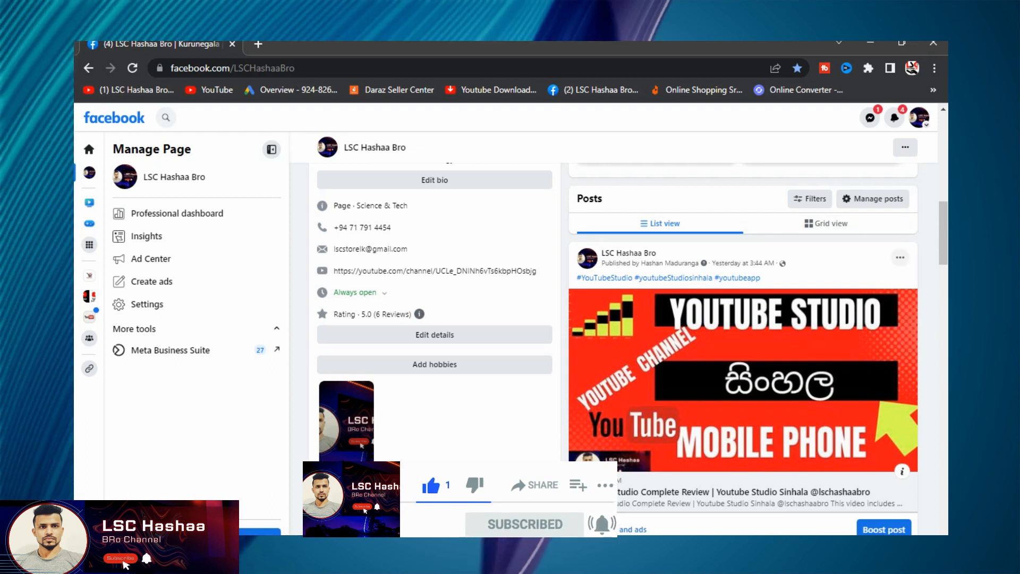
scroll(611, 329, up, 8)
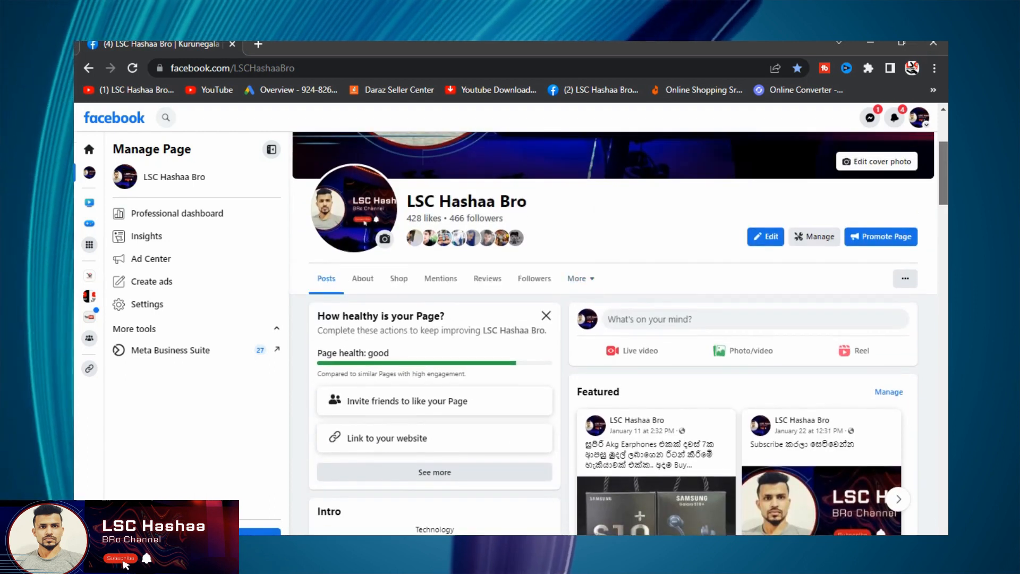
scroll(611, 329, up, 4)
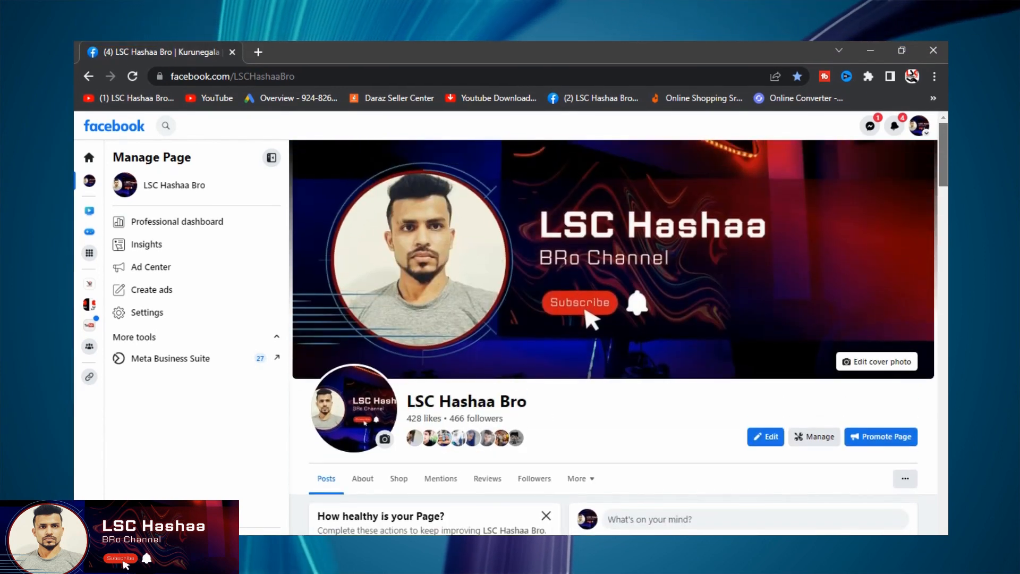
scroll(611, 329, down, 10)
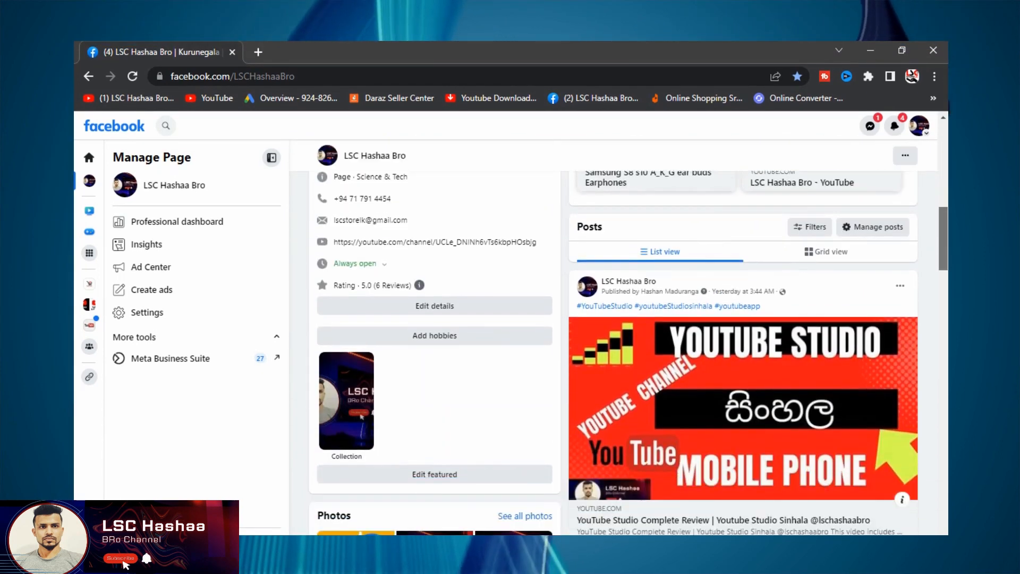
scroll(611, 329, down, 2)
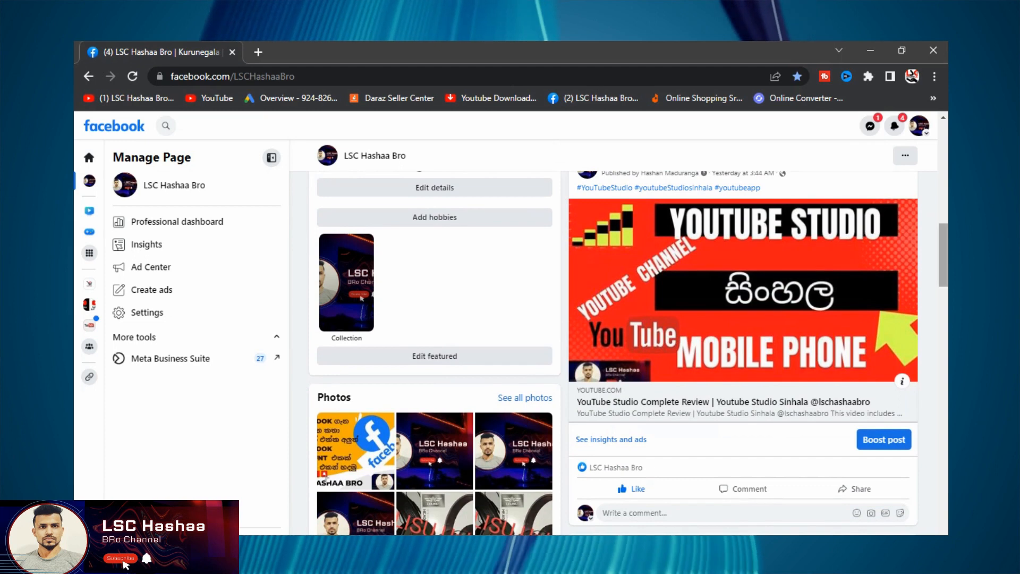
scroll(611, 330, up, 2)
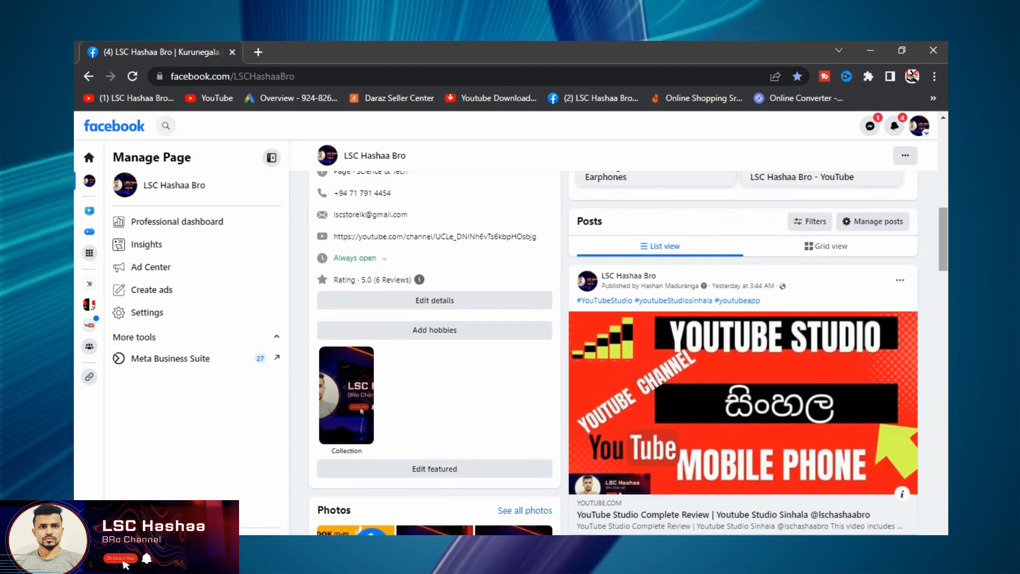
scroll(611, 330, down, 2)
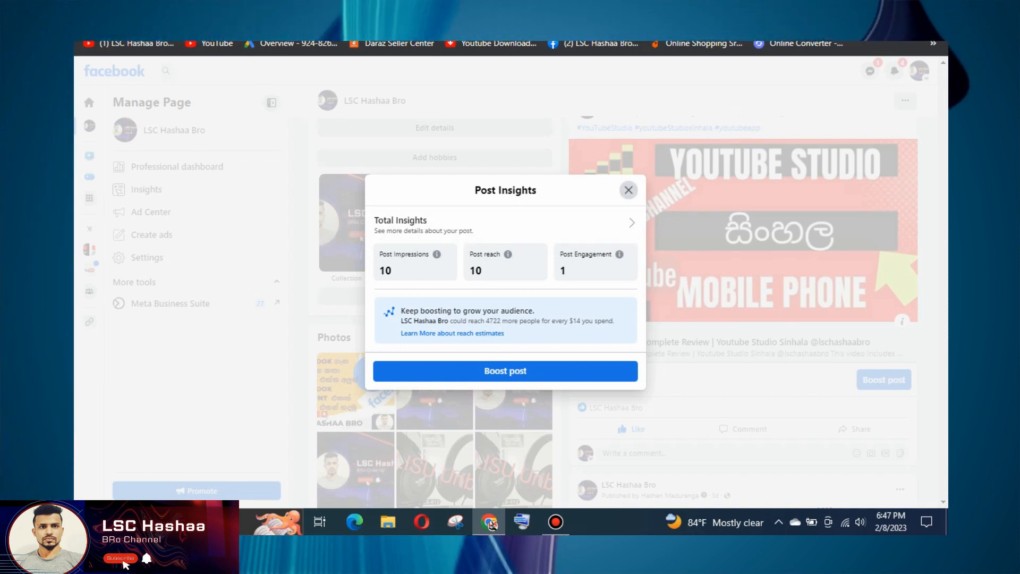
Close the post insights and start boosting the latest YouTube Studio post
click(629, 190)
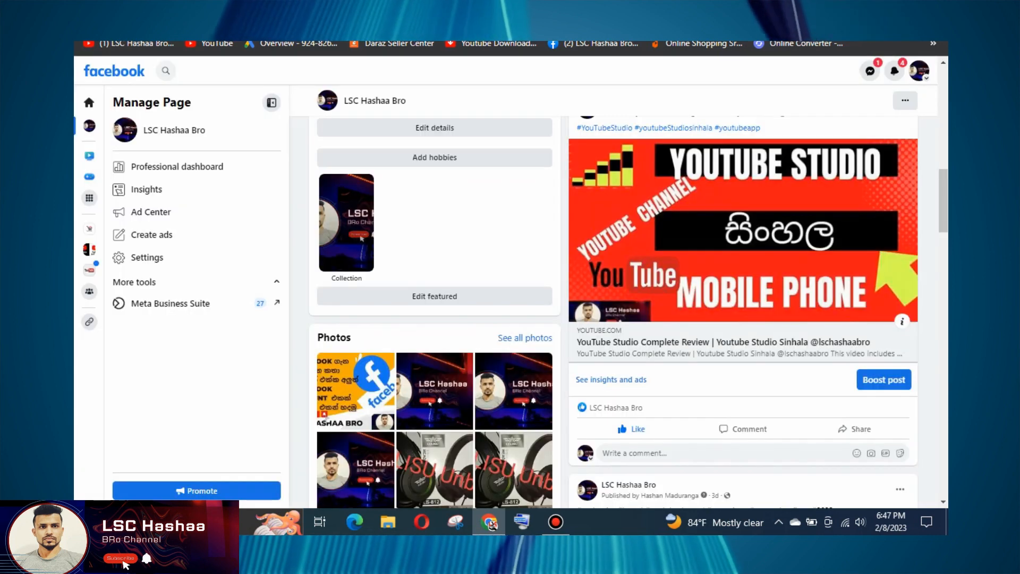
scroll(613, 310, down, 1)
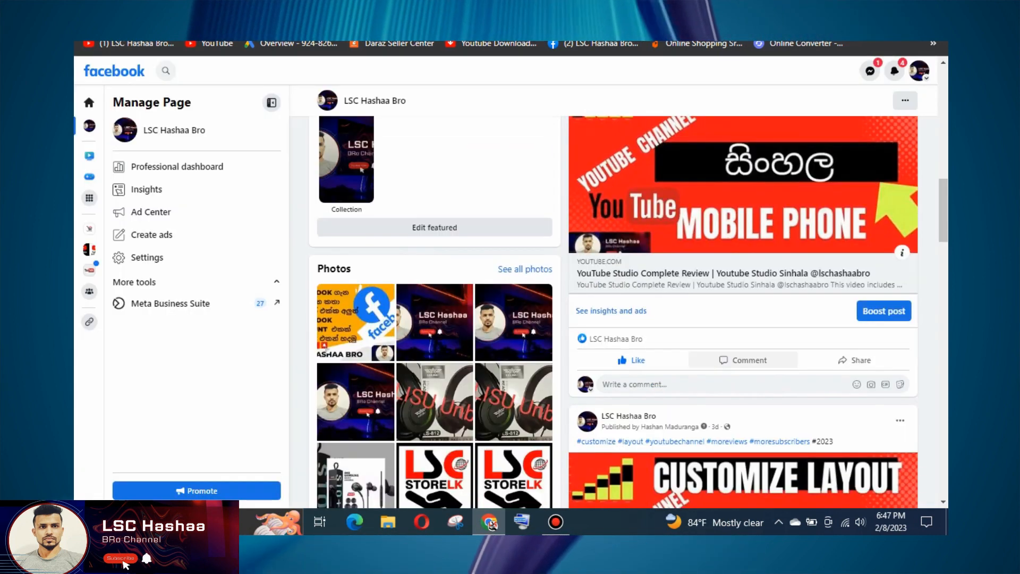
scroll(614, 310, up, 3)
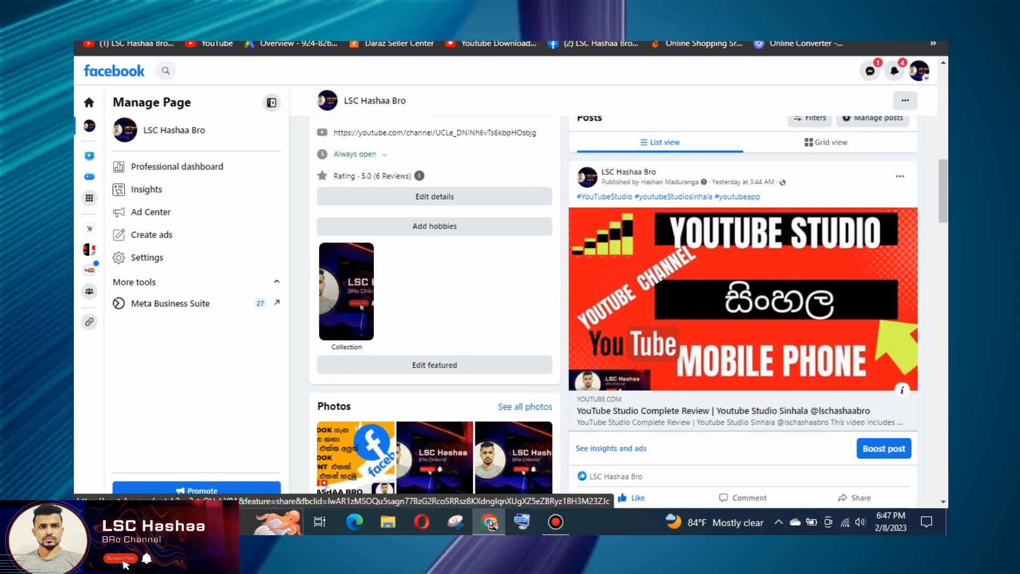
scroll(883, 380, down, 1)
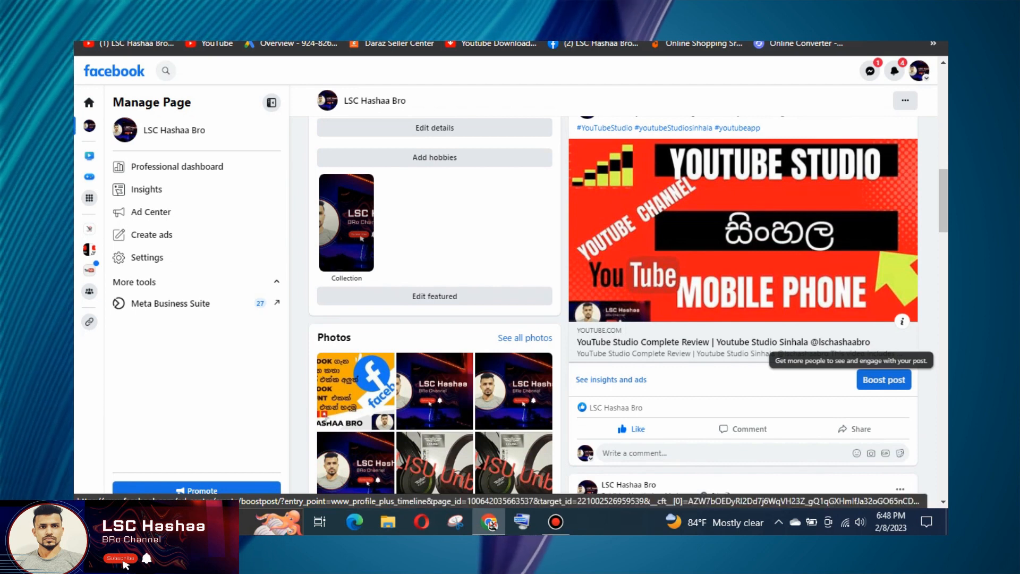
click(884, 379)
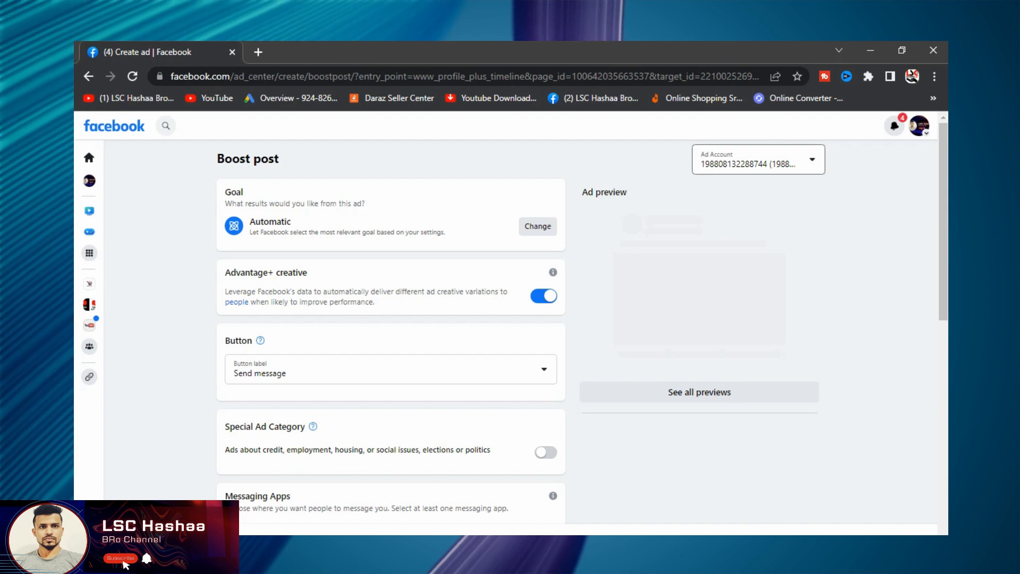
Review the boost form's sections, from goal and messaging apps to audience, duration and total budget
scroll(391, 318, down, 4)
scroll(392, 319, down, 6)
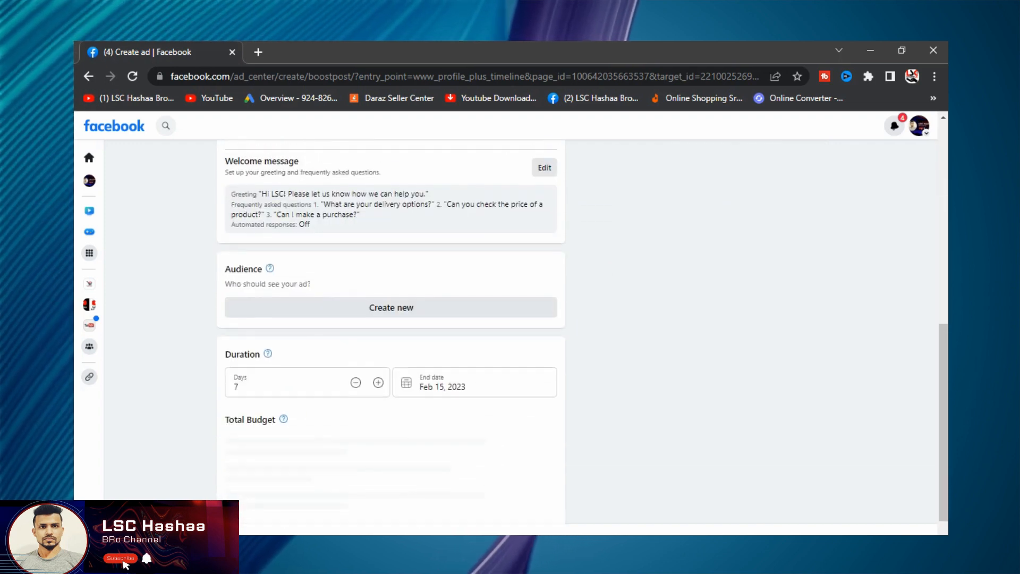
scroll(391, 319, up, 10)
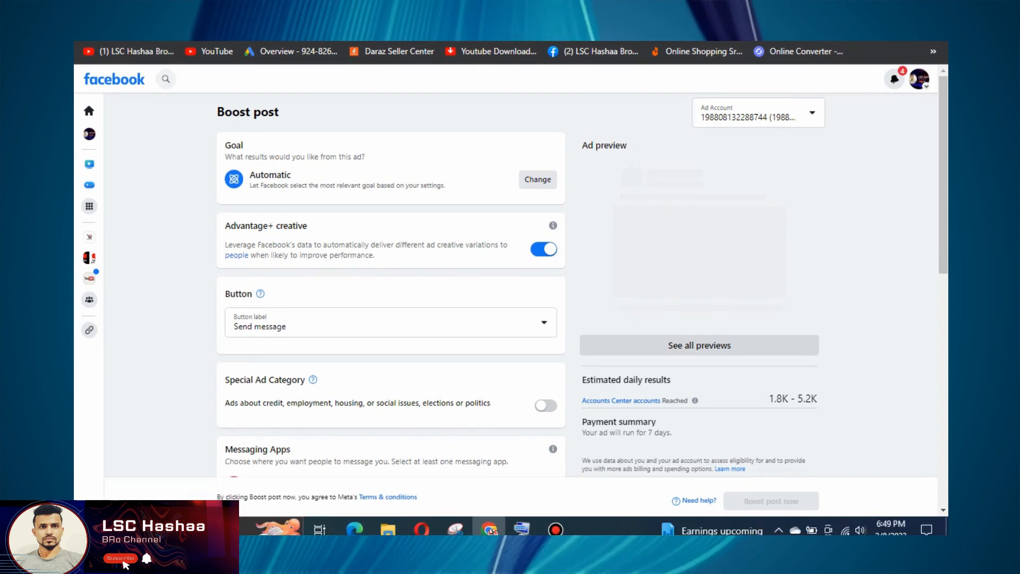
scroll(391, 287, down, 9)
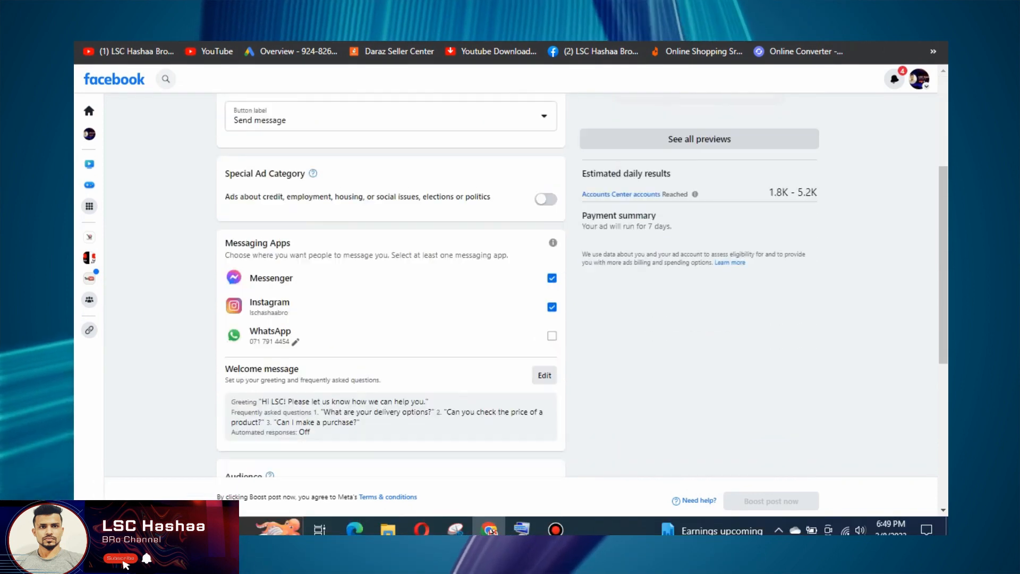
scroll(390, 286, up, 9)
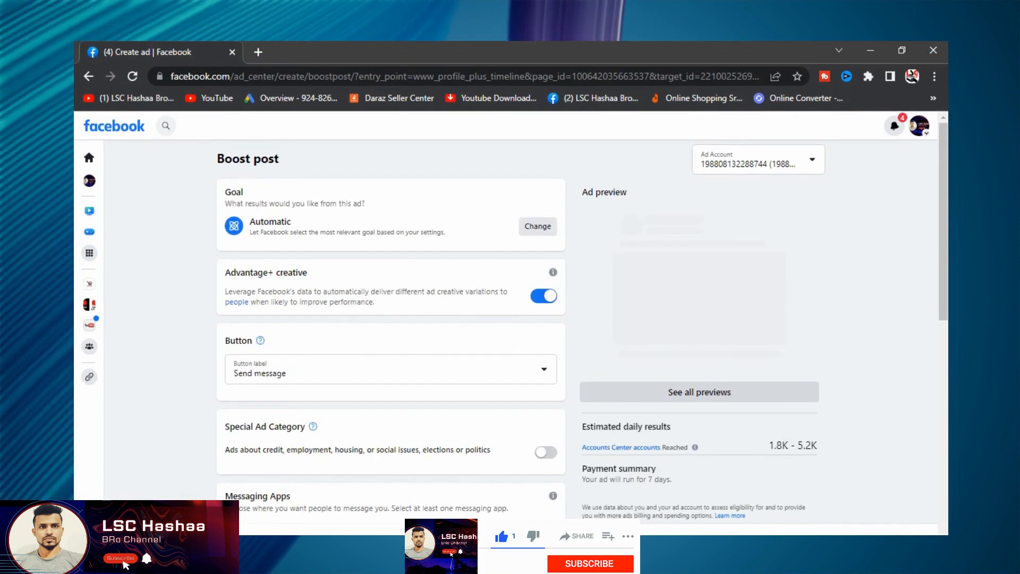
Try to switch the boosted post to the second listed ad account
drag(701, 164, 754, 164)
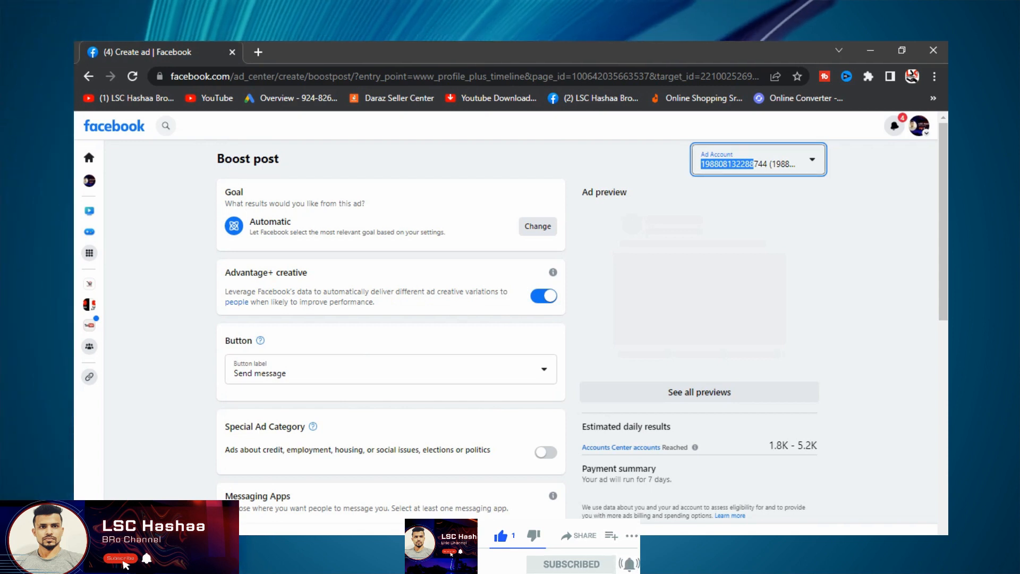
click(757, 162)
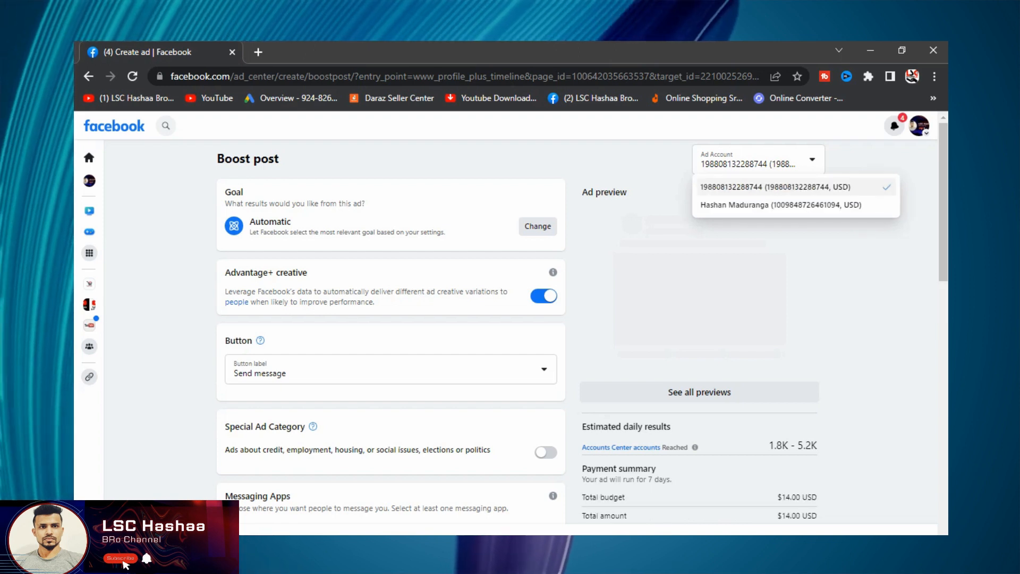
click(780, 205)
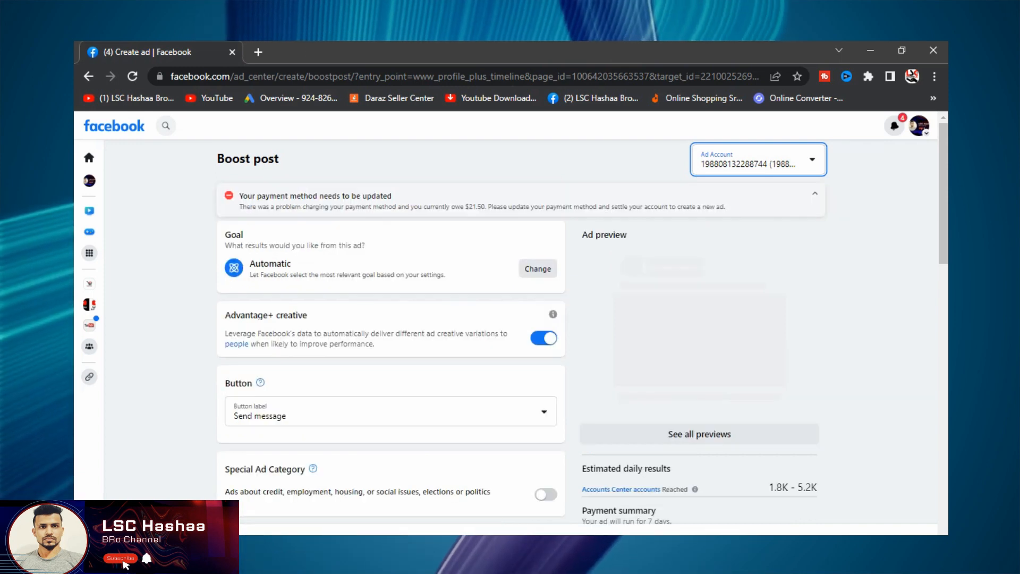
Change the ad goal to Get more website visitors and save it
scroll(510, 329, down, 1)
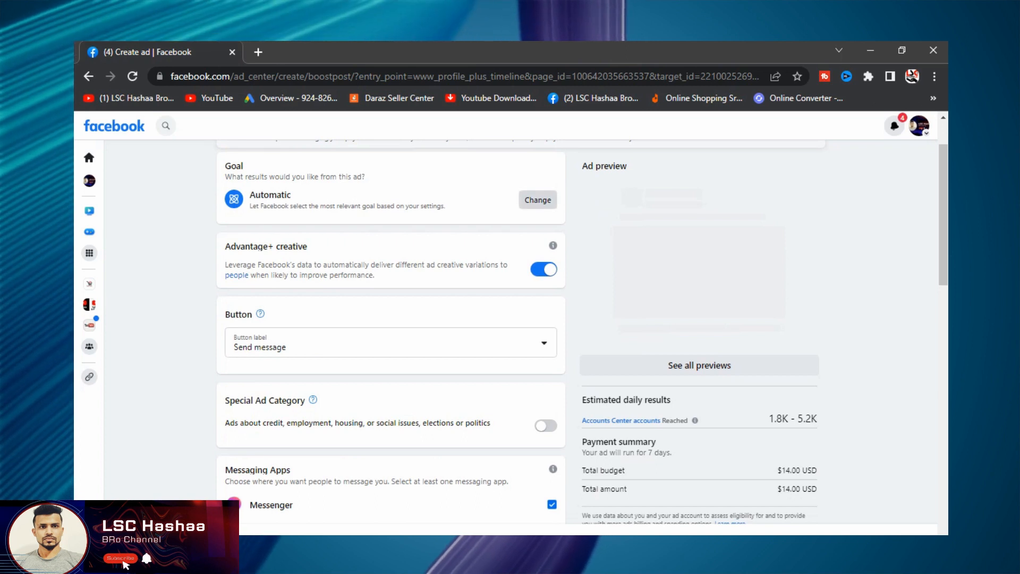
click(538, 200)
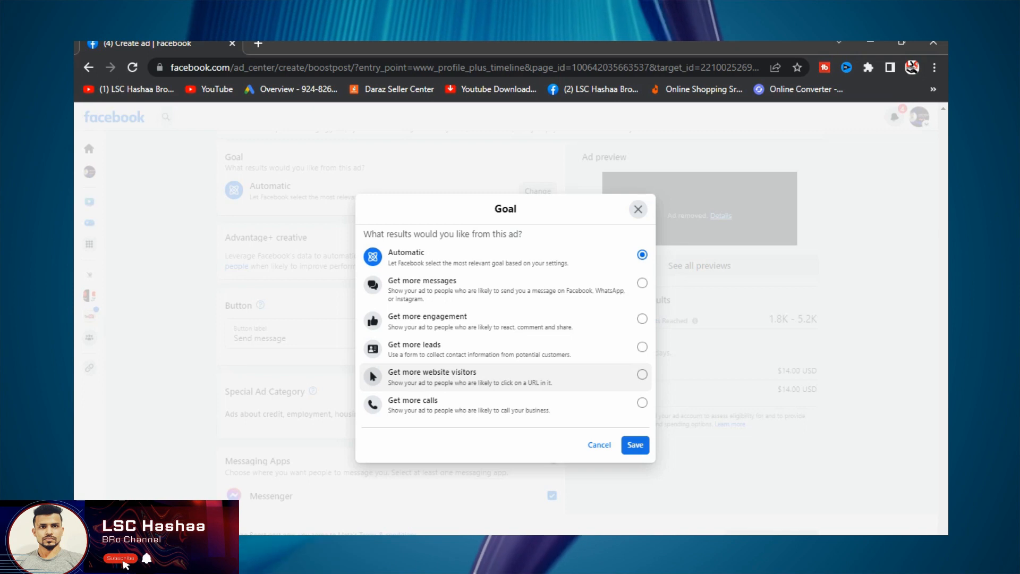
click(505, 377)
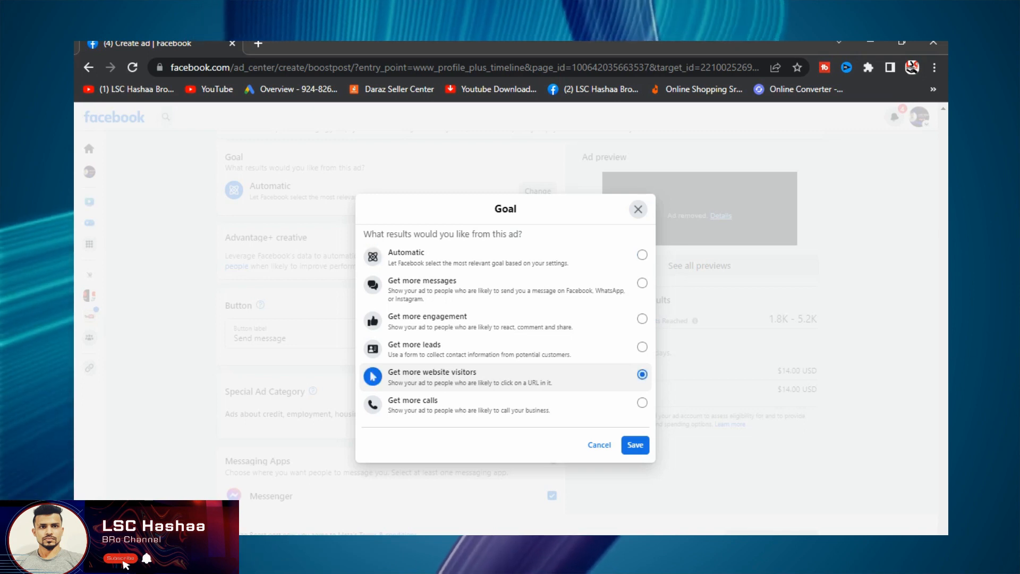
click(636, 406)
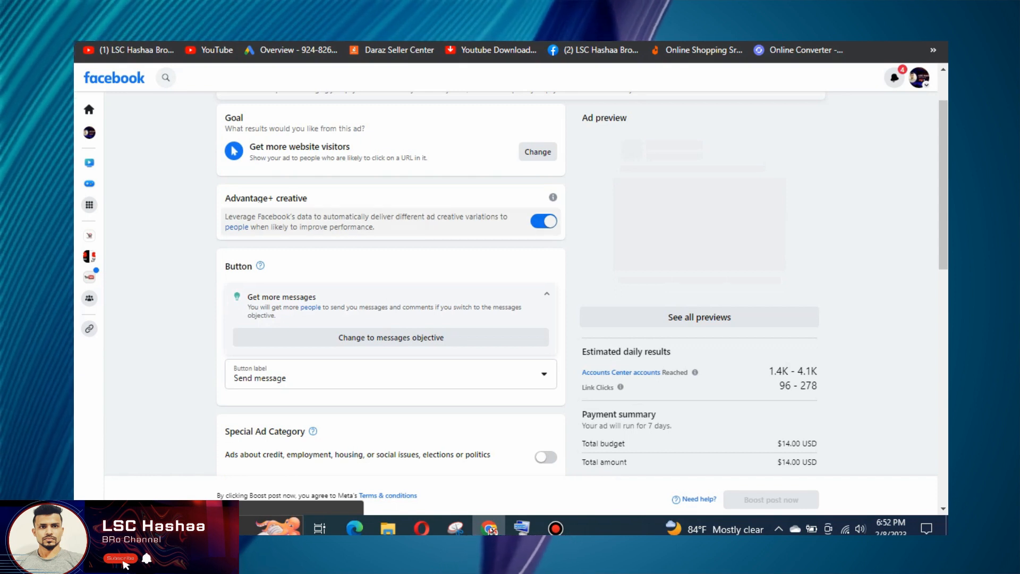
Review the button label options available for the ad, from No button to Call Now
scroll(391, 281, down, 1)
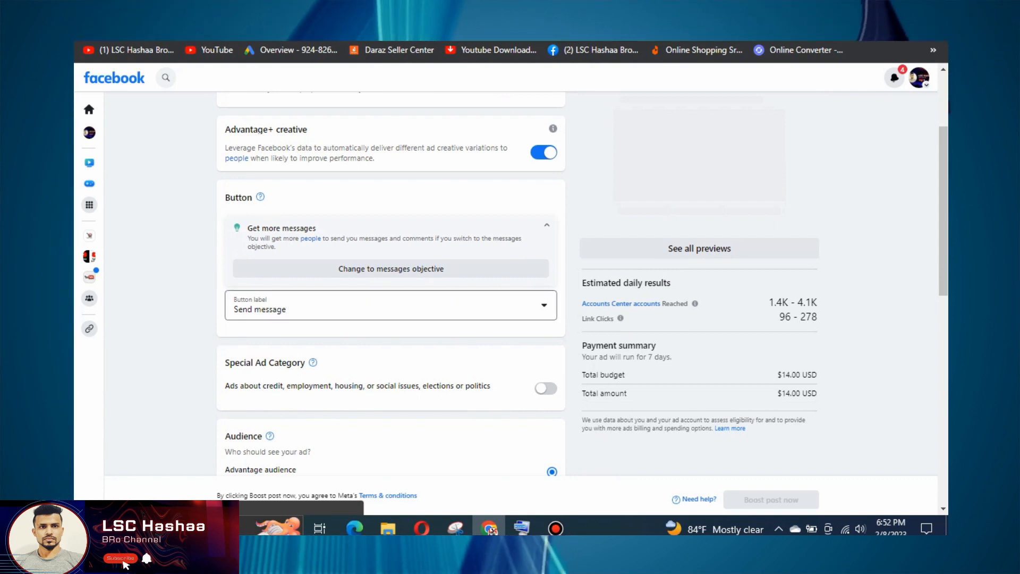
click(390, 305)
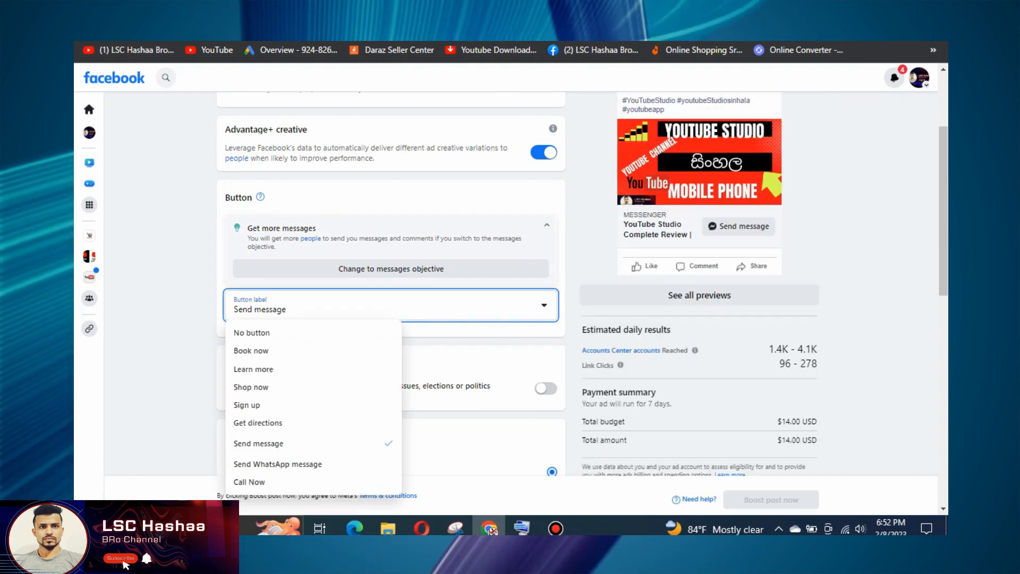
key(Down)
key(Down)
key(Down)
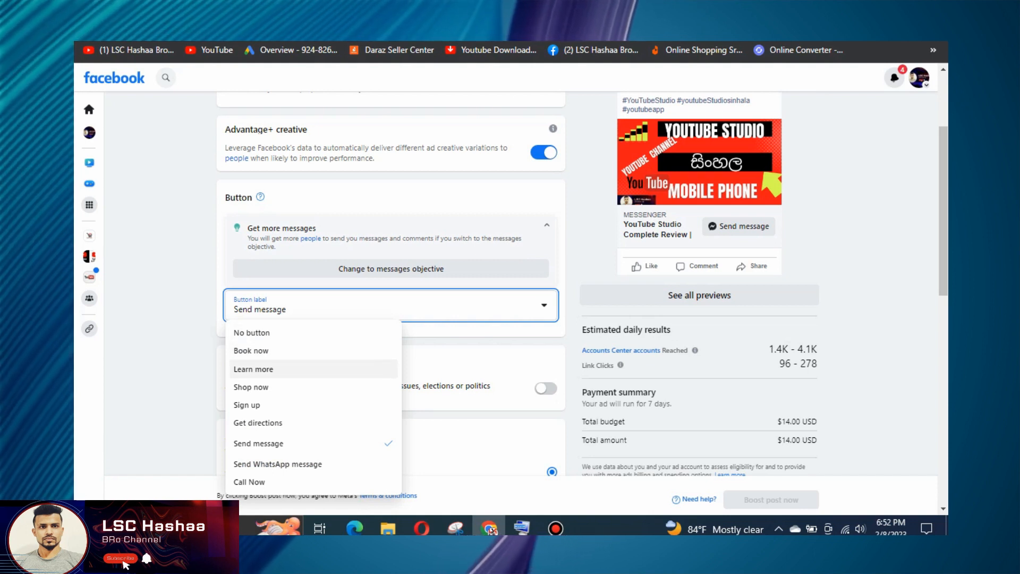
key(Down)
key(Down)
key(Down)
key(Down)
key(Down)
key(Down)
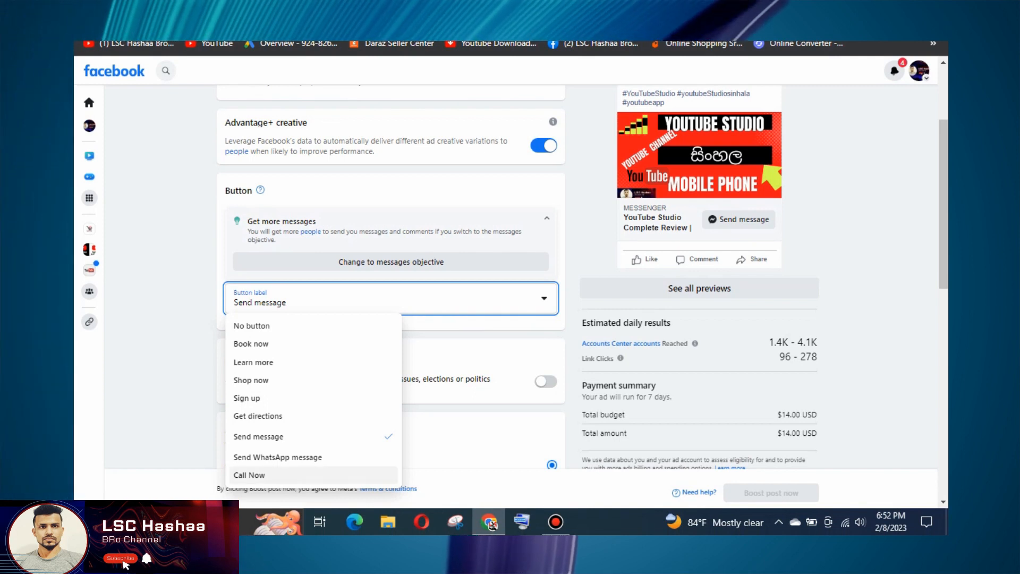
key(Up)
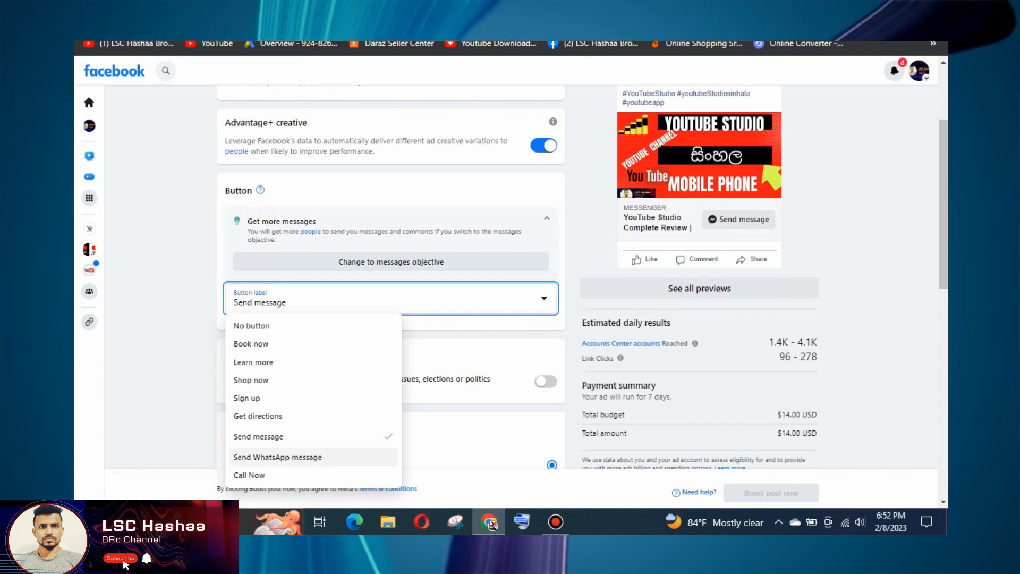
key(Up)
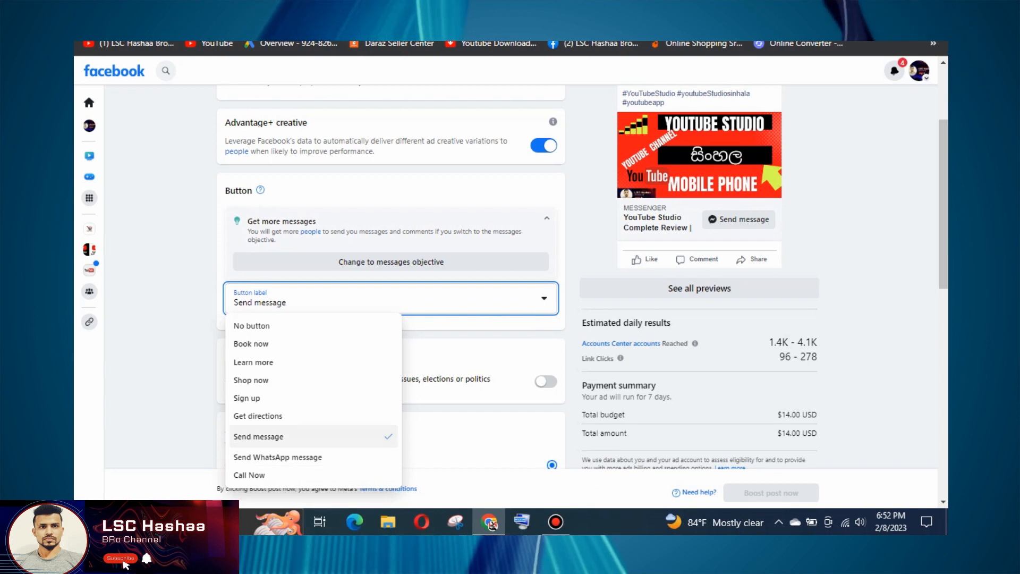
key(Up)
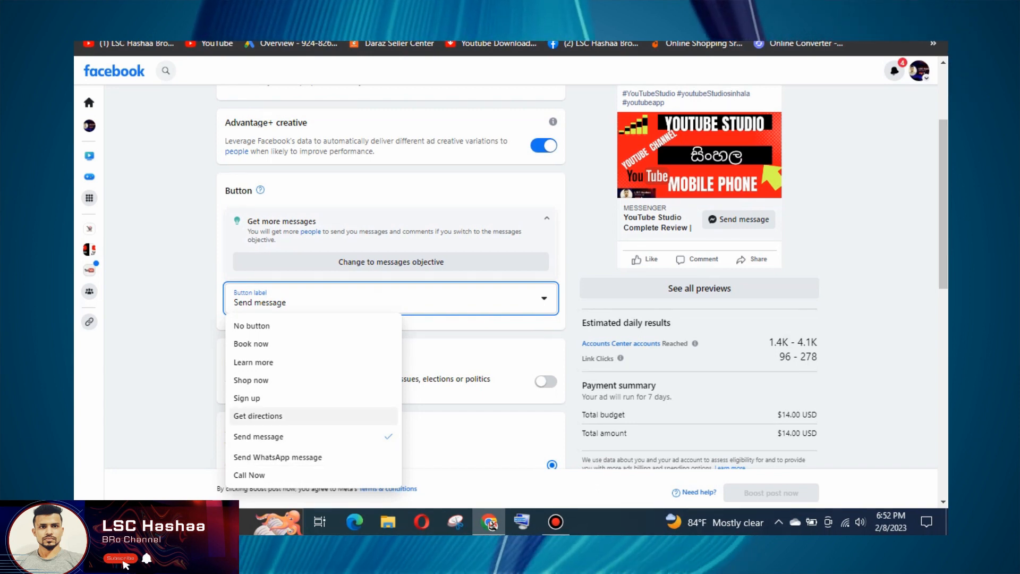
key(Up)
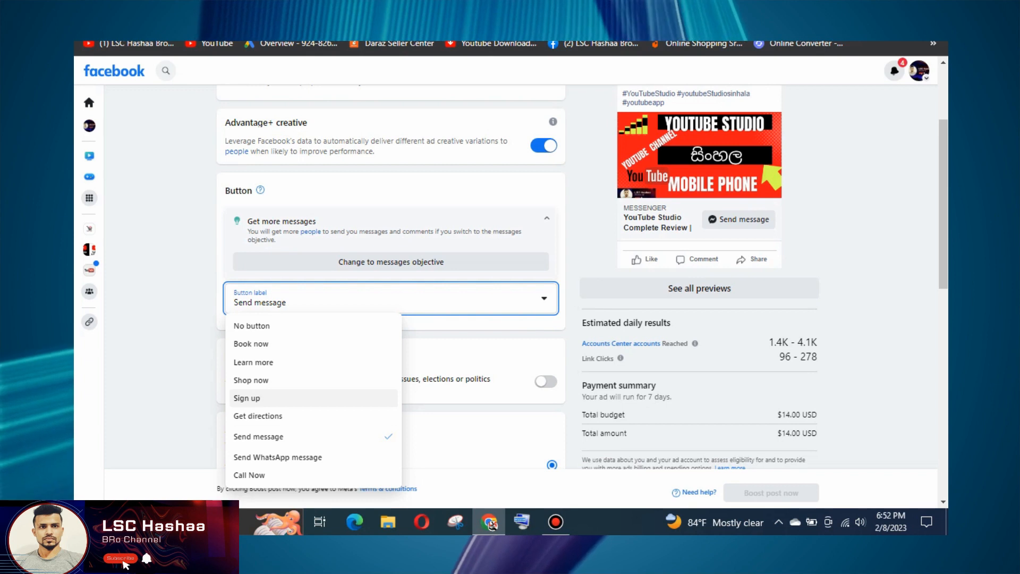
key(Down)
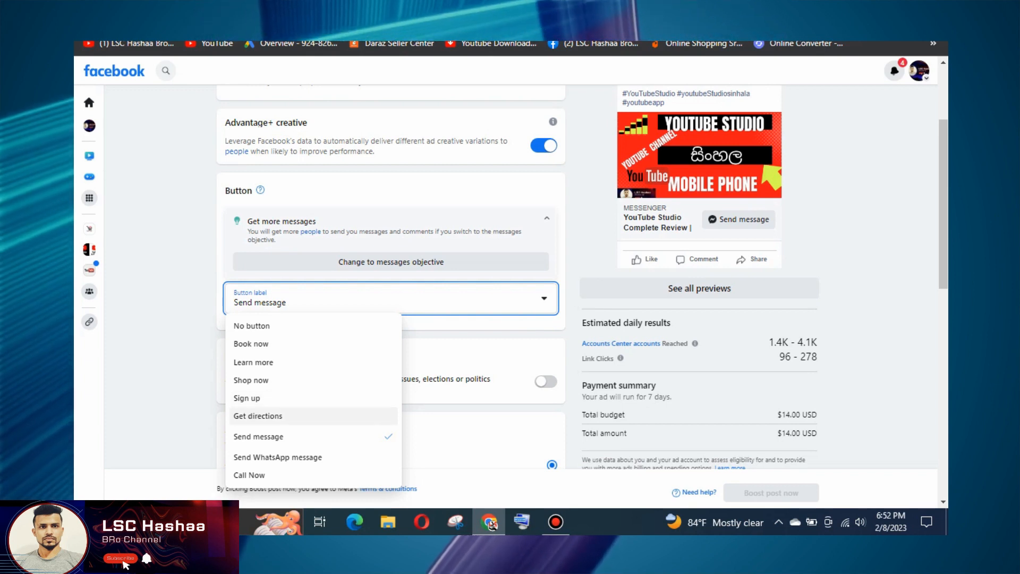
key(Up)
key(Down)
key(Up)
key(Up)
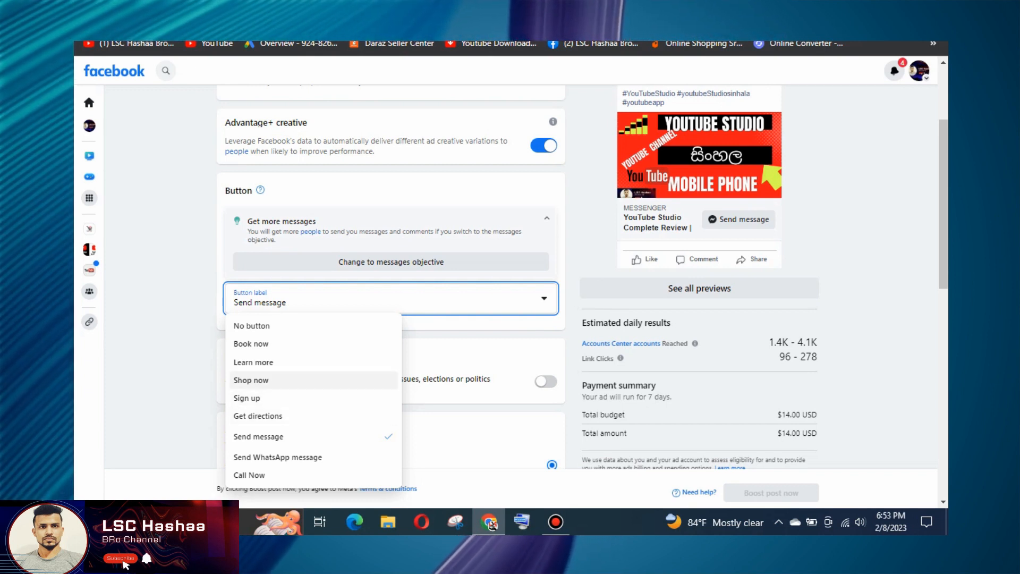
key(Down)
key(Up)
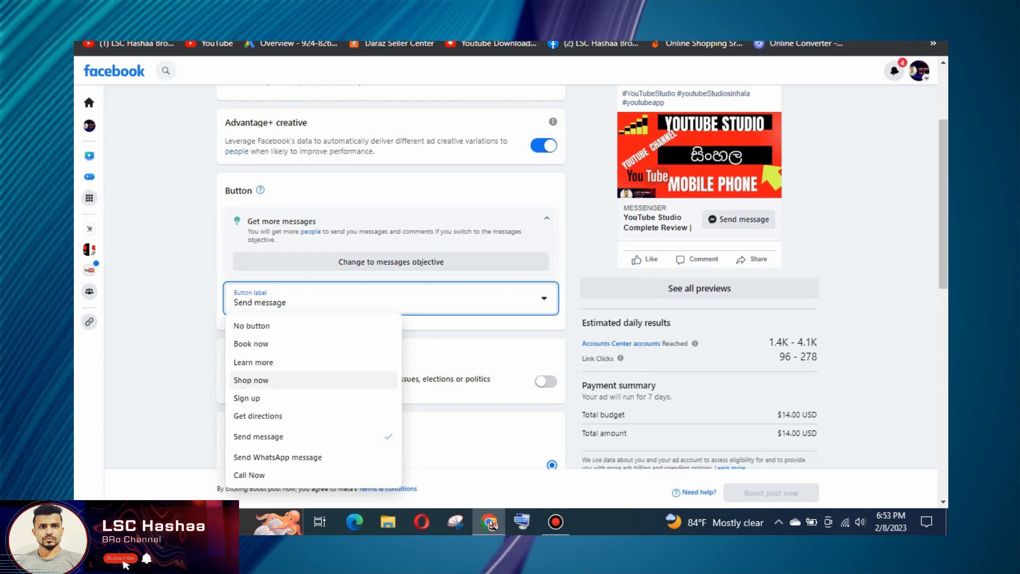
Set the ad's button label to Learn more
key(Up)
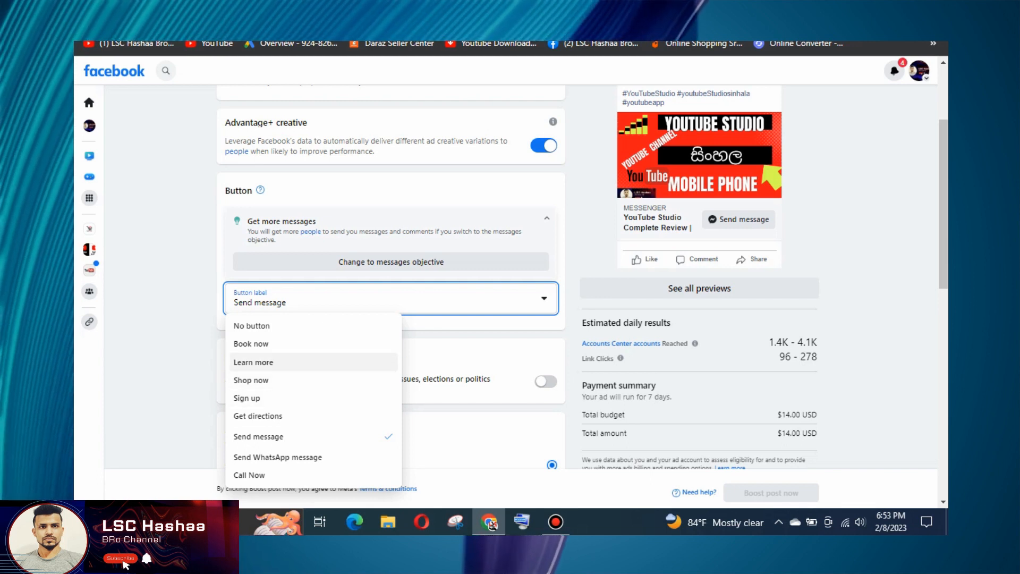
key(Down)
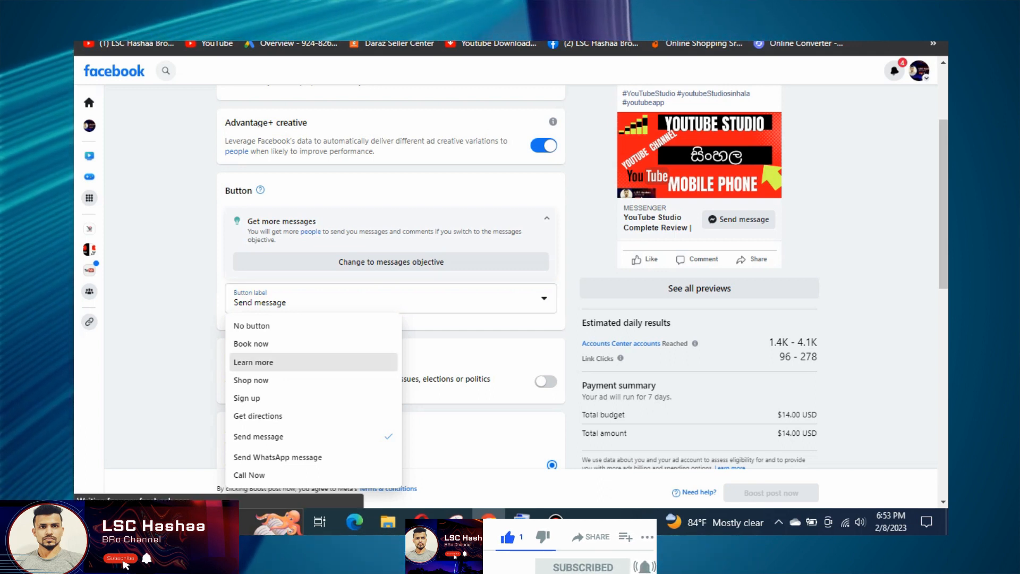
click(313, 362)
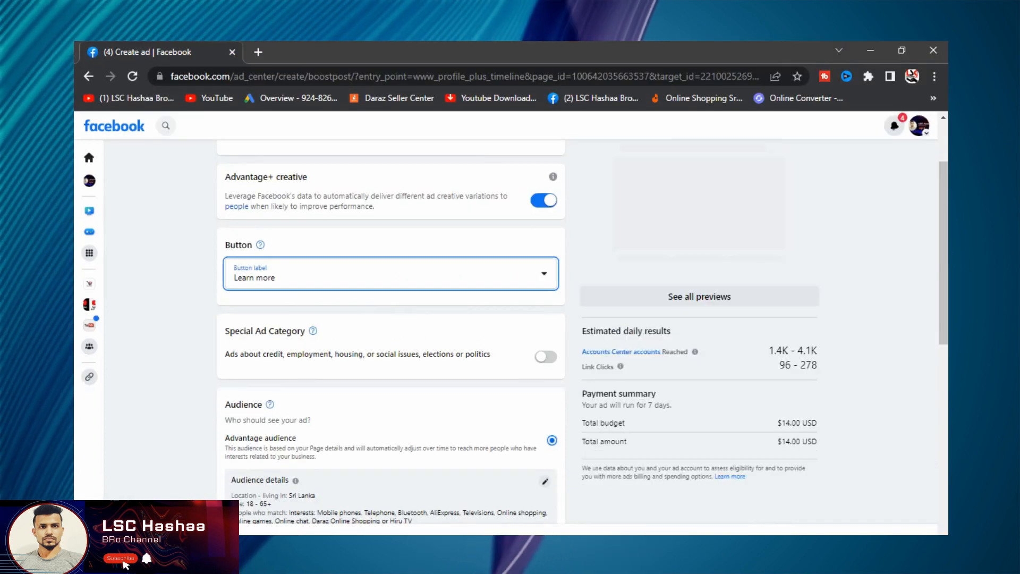
Start creating a new audience named "youtube" and limit its age range to 18 to 38
scroll(391, 330, down, 3)
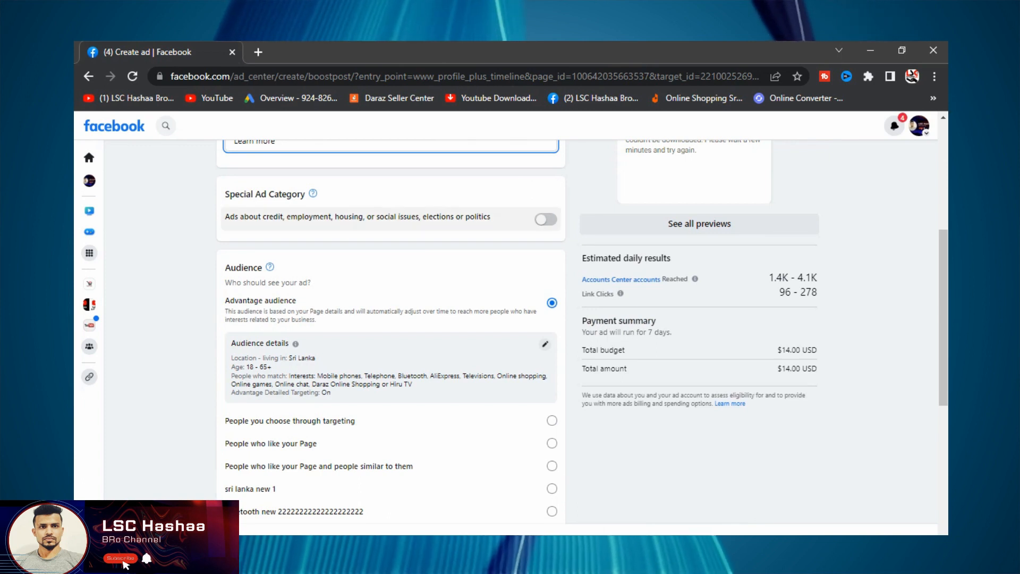
scroll(390, 330, up, 2)
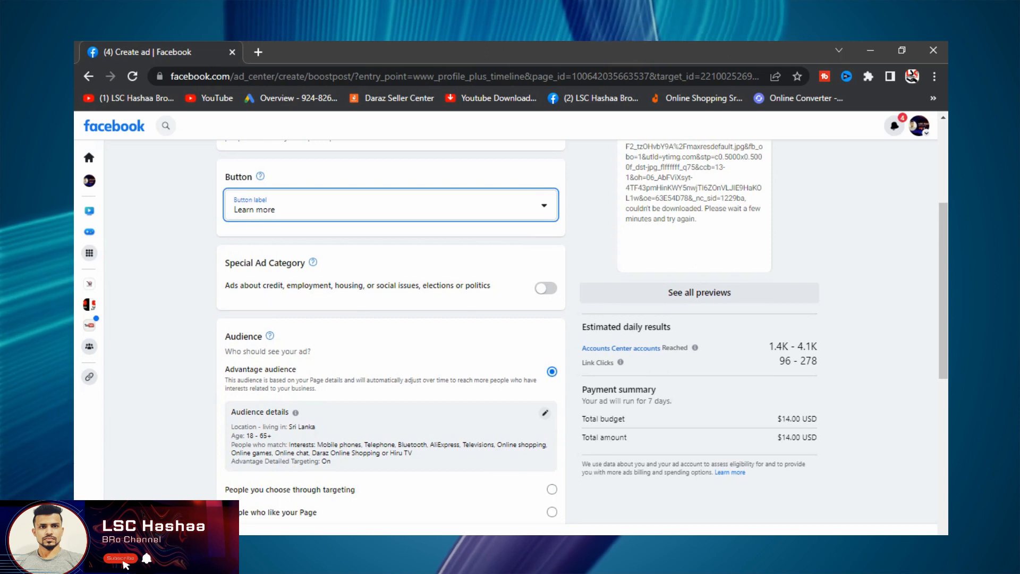
scroll(390, 329, down, 2)
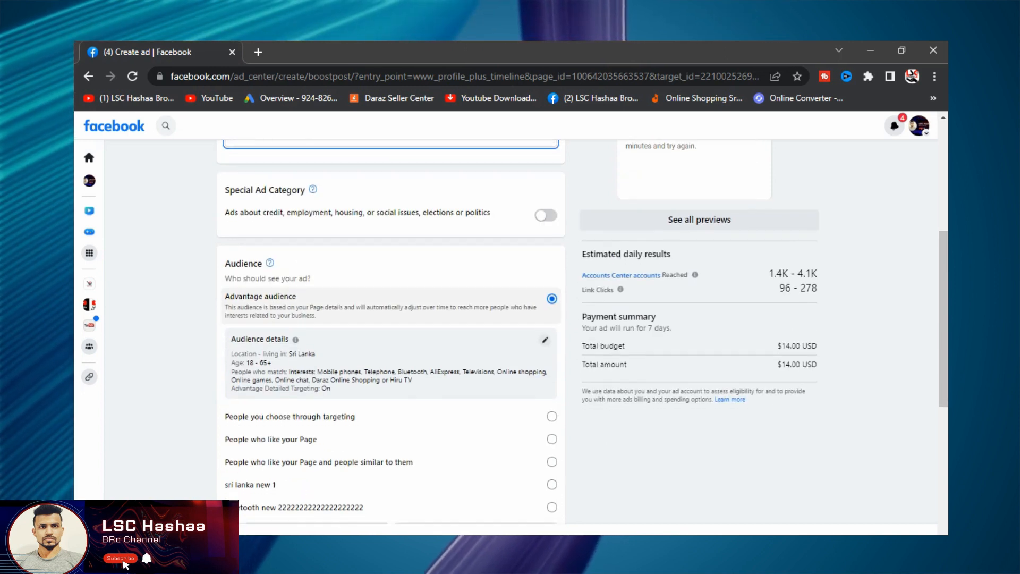
scroll(391, 330, down, 2)
scroll(390, 330, down, 2)
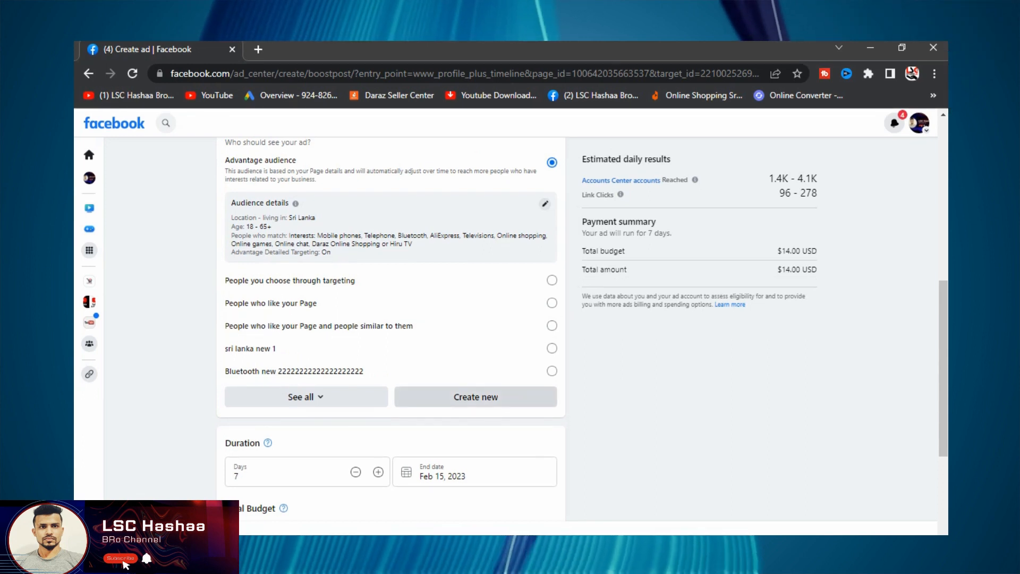
click(476, 397)
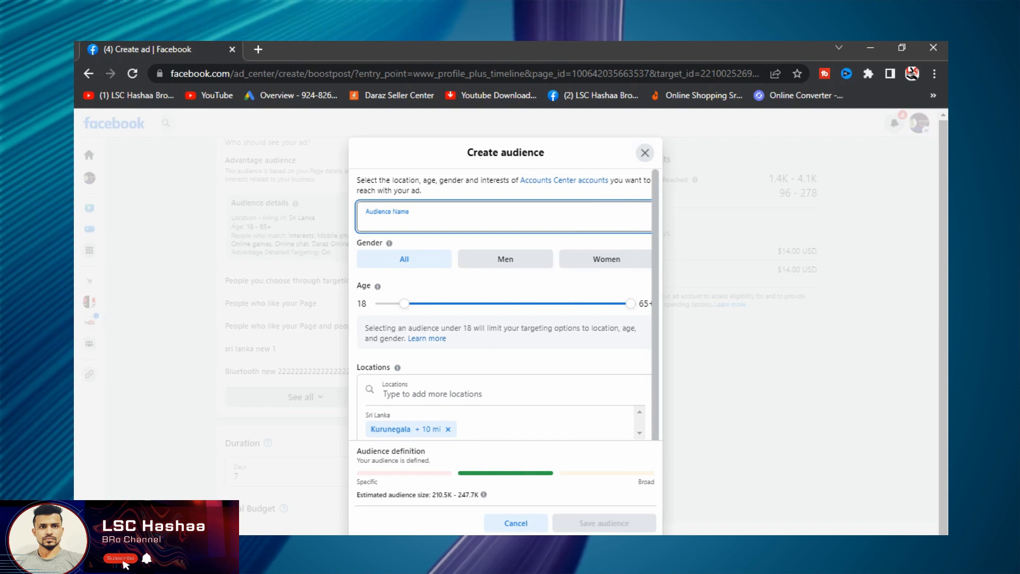
text(yo)
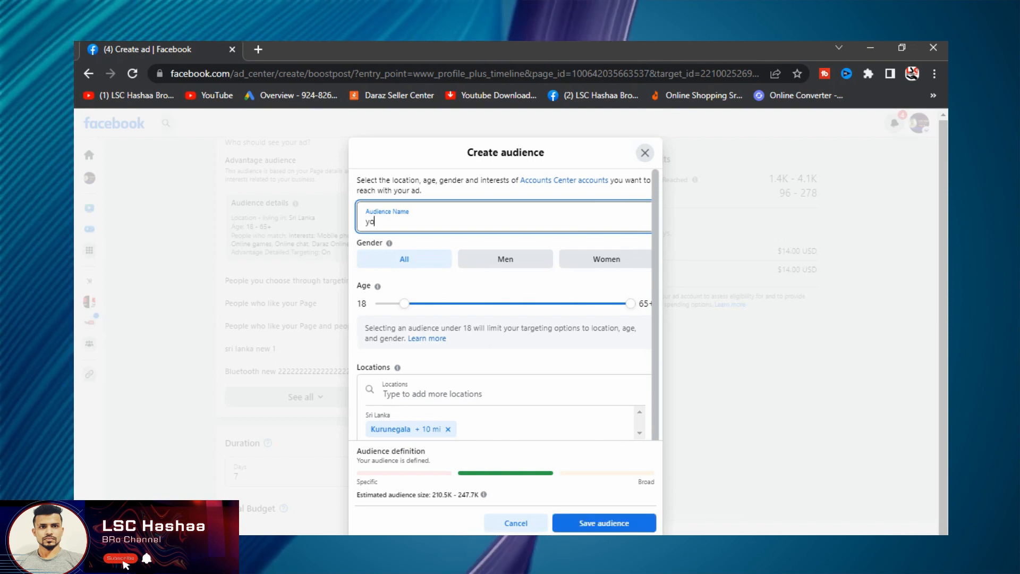
text(utube)
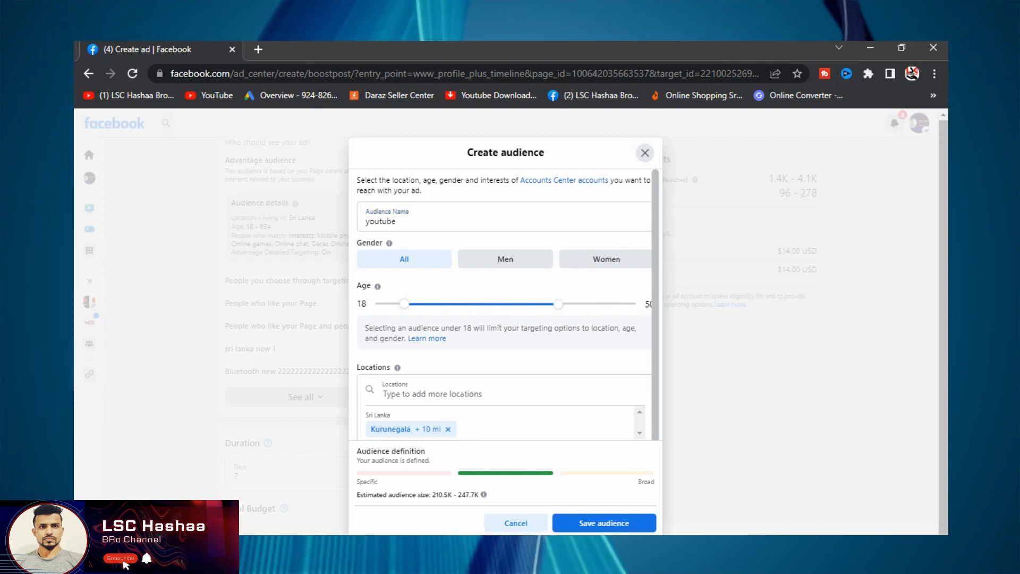
drag(457, 304, 491, 303)
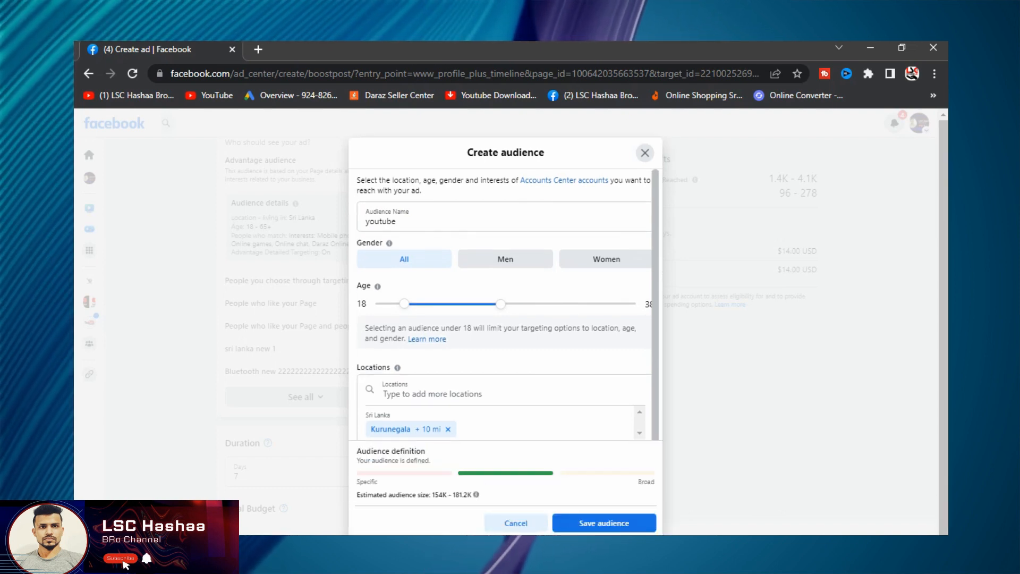
Replace Kurunegala with the country Sri Lanka as the new audience's location
scroll(504, 303, down, 3)
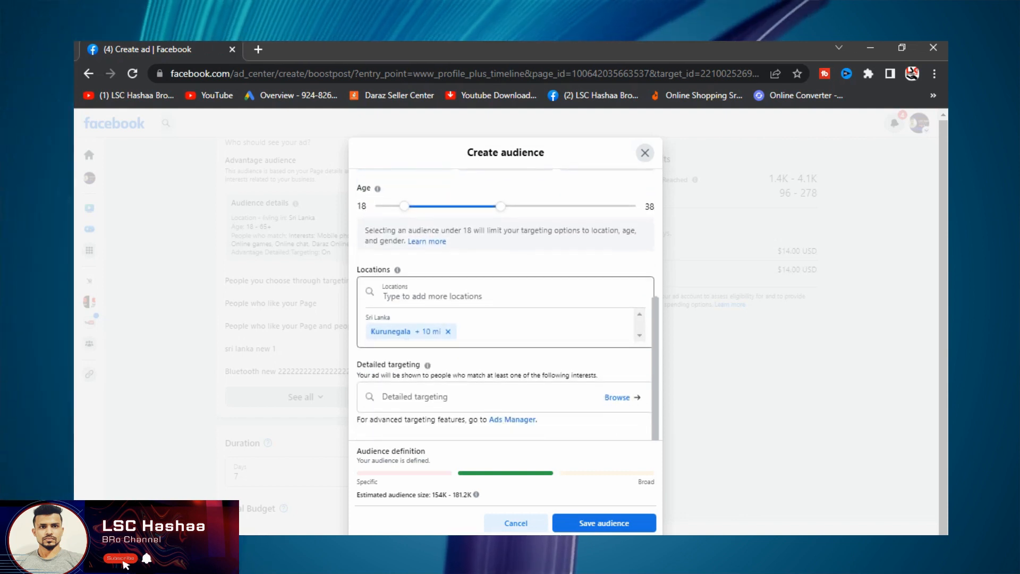
click(433, 296)
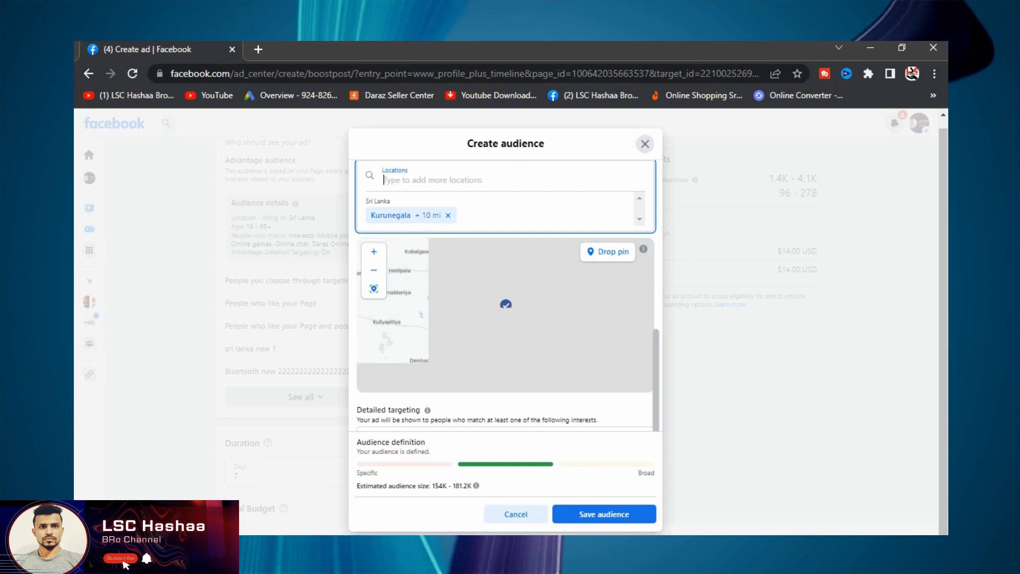
text(s)
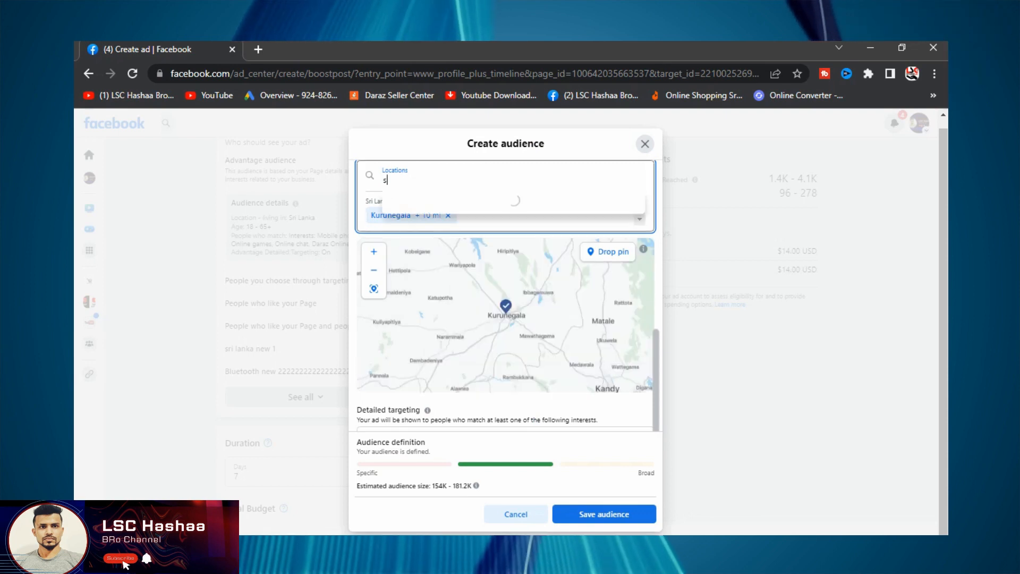
text(rilanka)
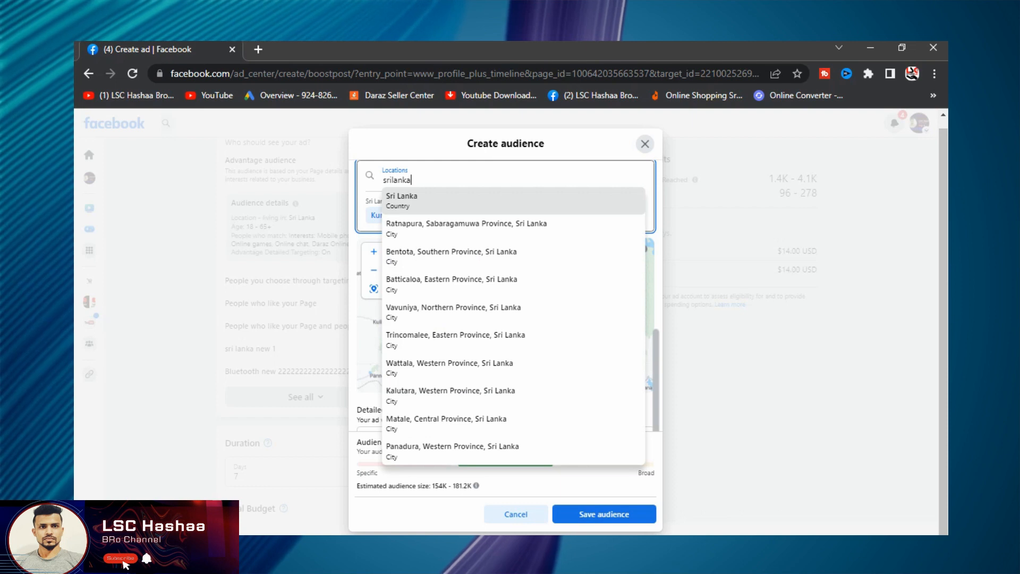
key(Return)
click(448, 216)
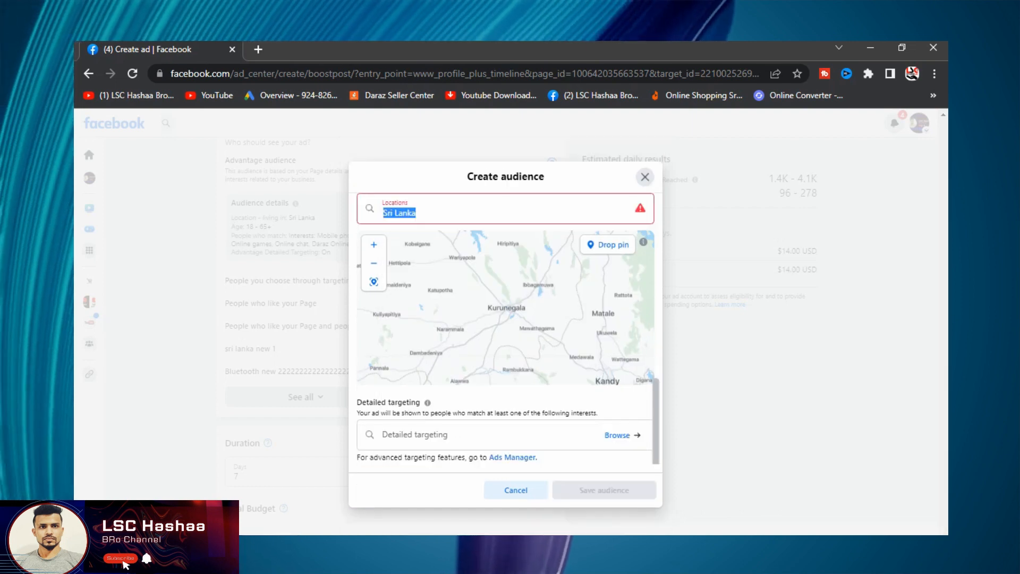
click(418, 213)
key(Return)
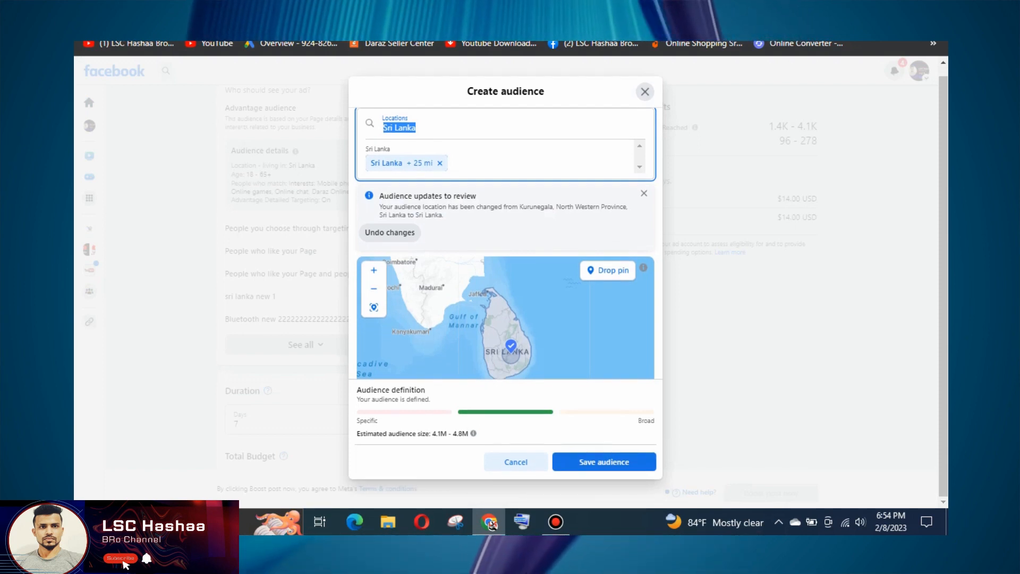
Check the estimated audience size, try Men as the audience's gender, and set the gender back to All
drag(360, 434, 463, 433)
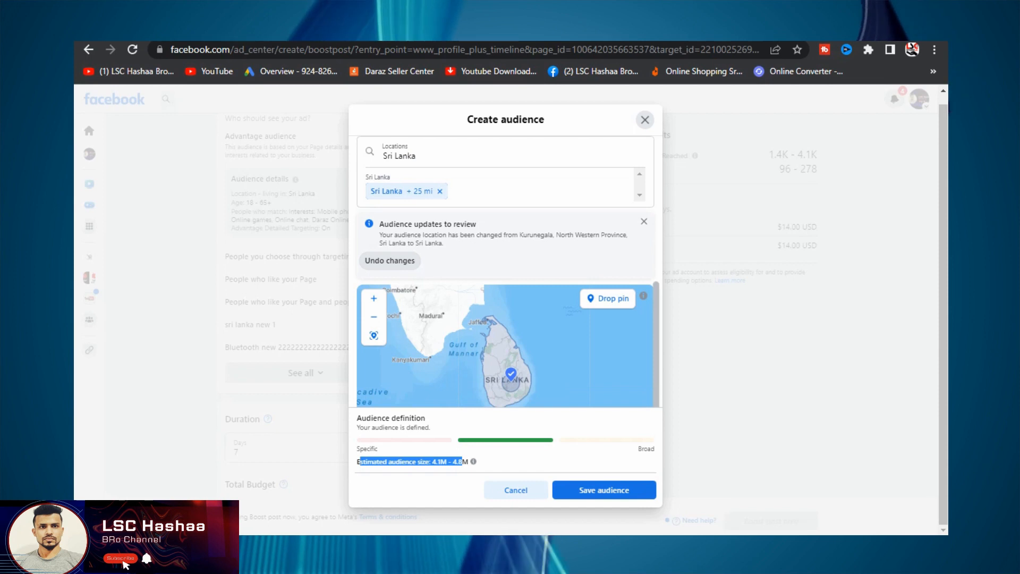
scroll(505, 345, up, 5)
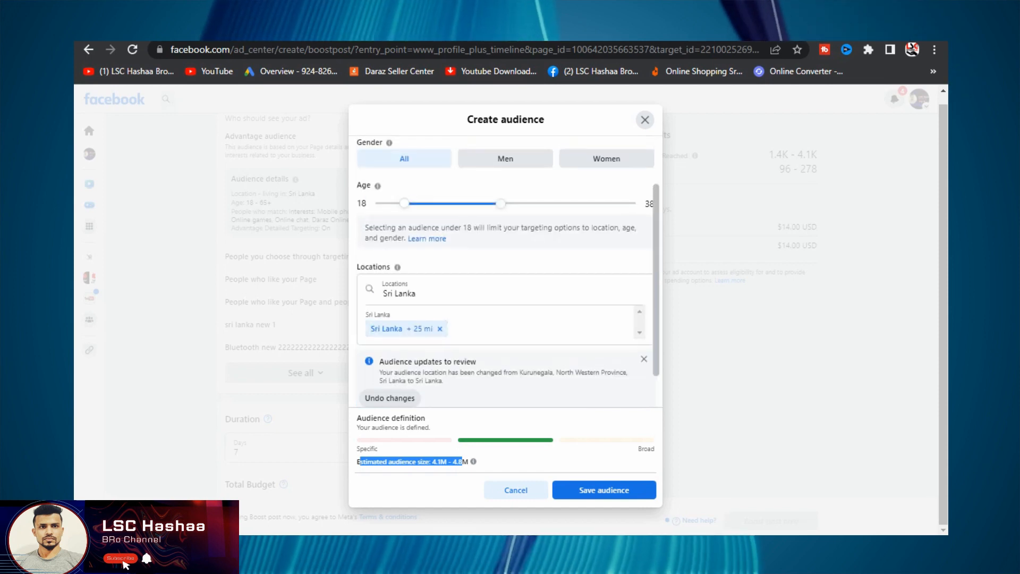
scroll(505, 266, up, 3)
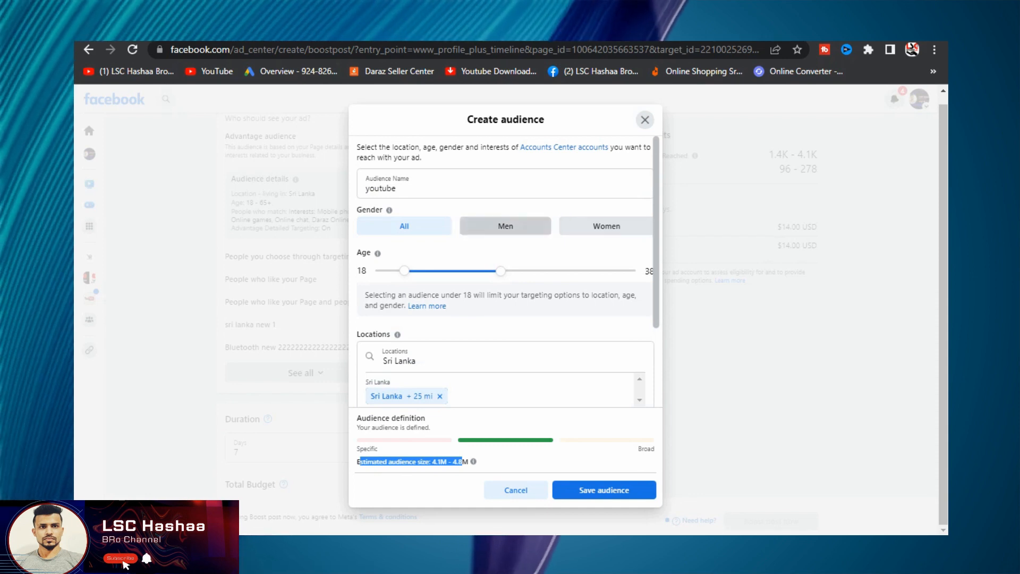
click(505, 226)
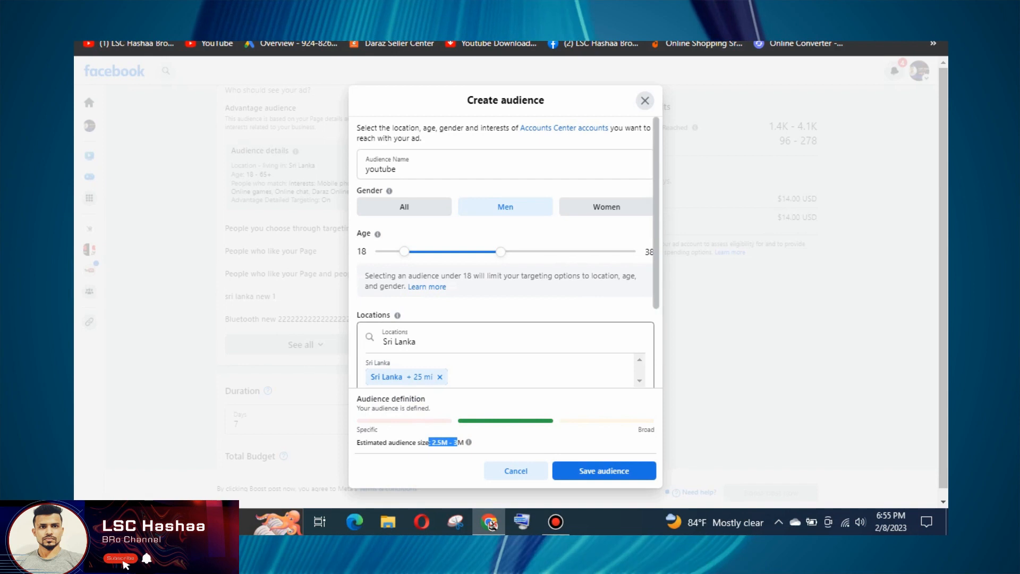
click(405, 207)
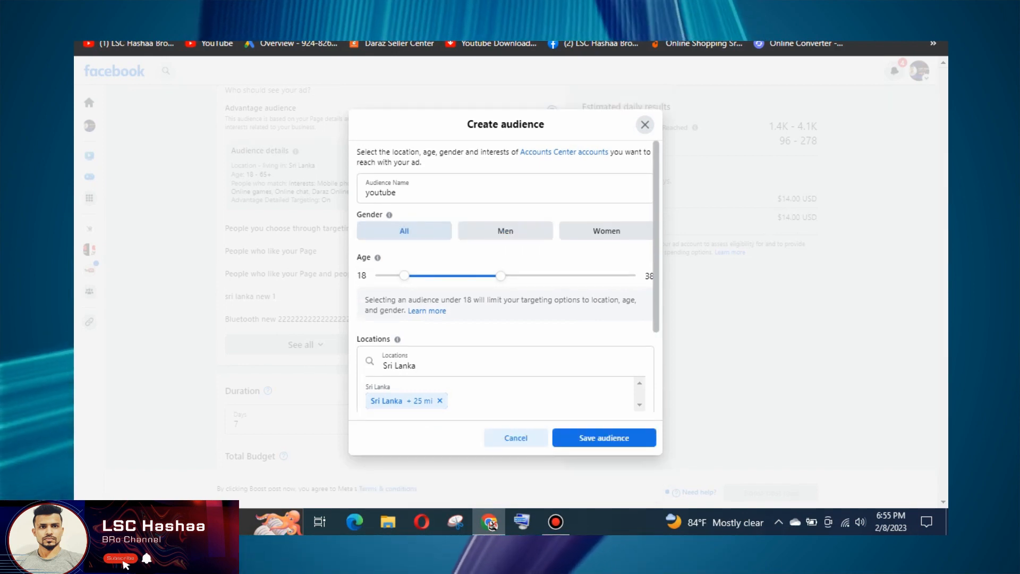
Leave the new audience unsaved and view the boost form's duration and total budget settings
scroll(516, 287, down, 6)
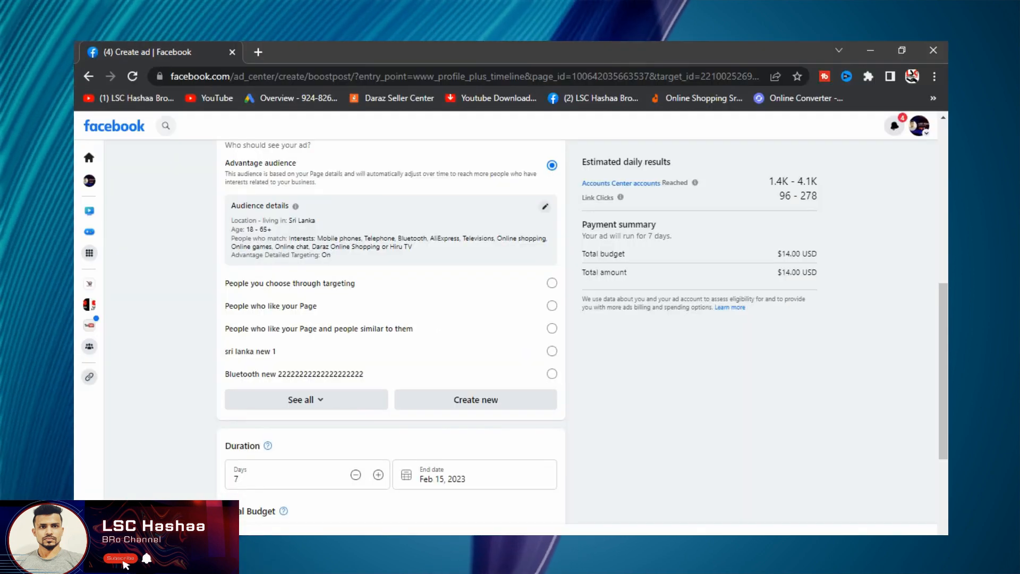
scroll(390, 319, down, 1)
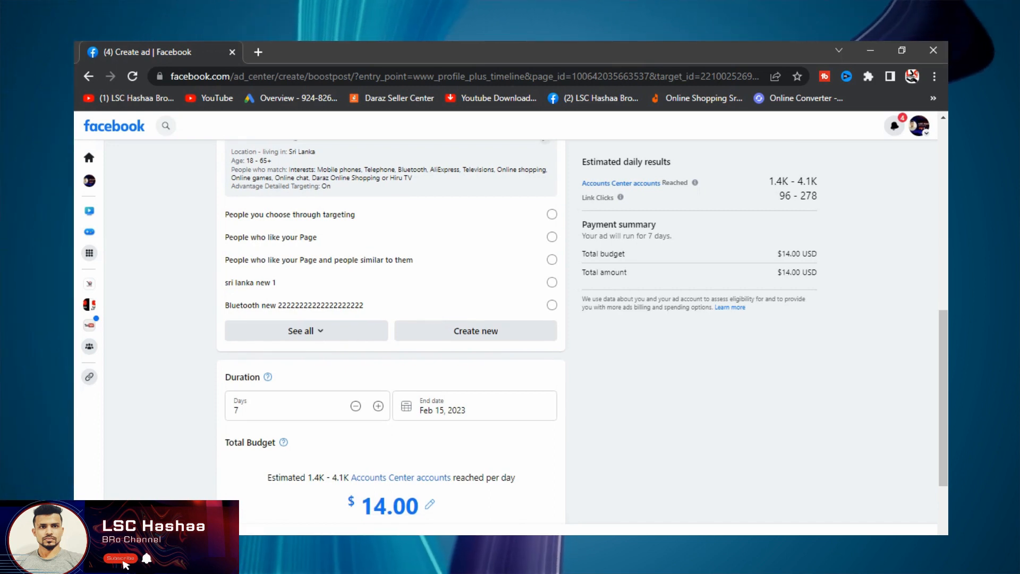
Raise the ad's duration to 8 days, lower it to 7, and try a duration of 10 days
scroll(391, 319, down, 2)
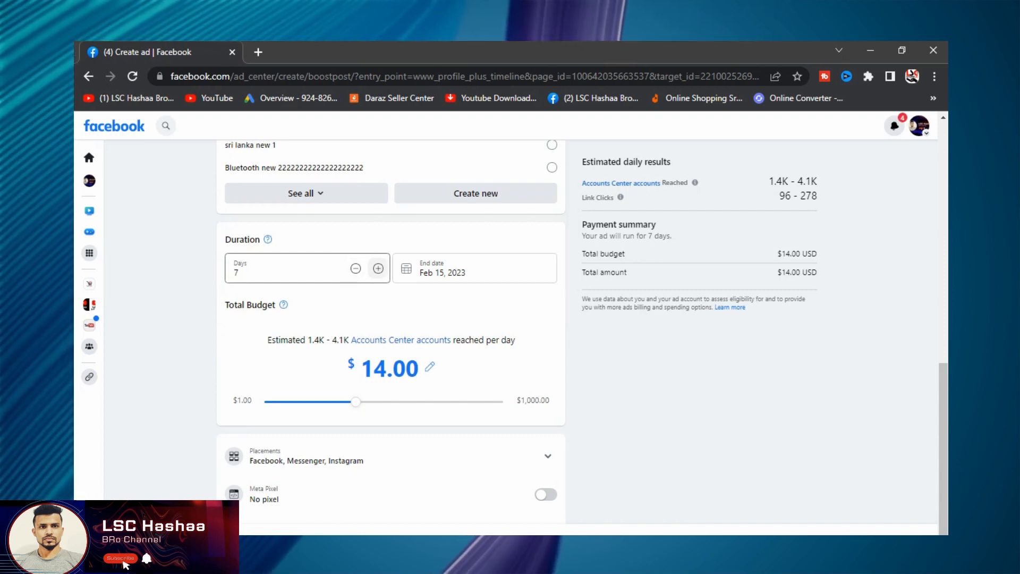
click(377, 268)
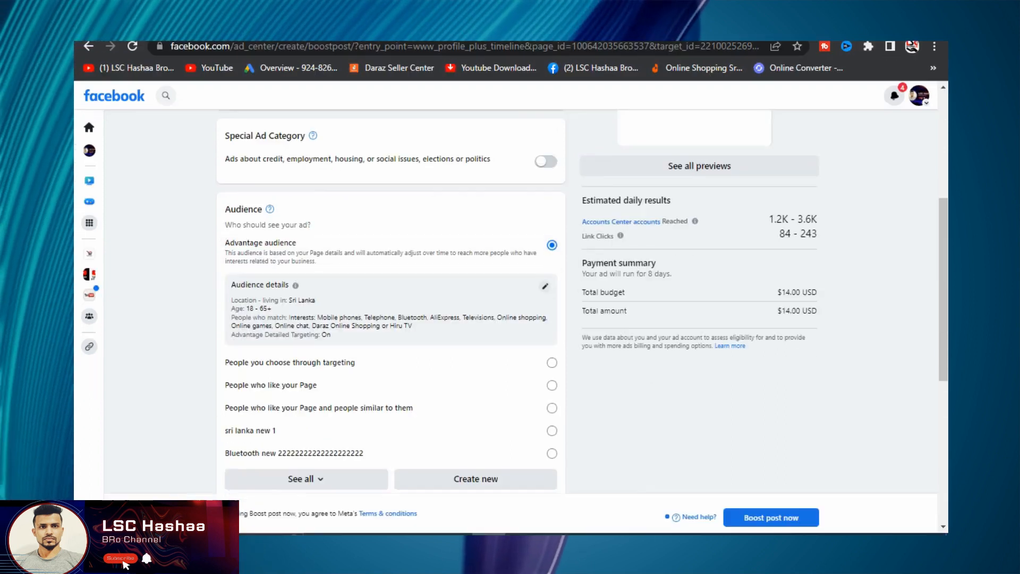
scroll(377, 389, down, 6)
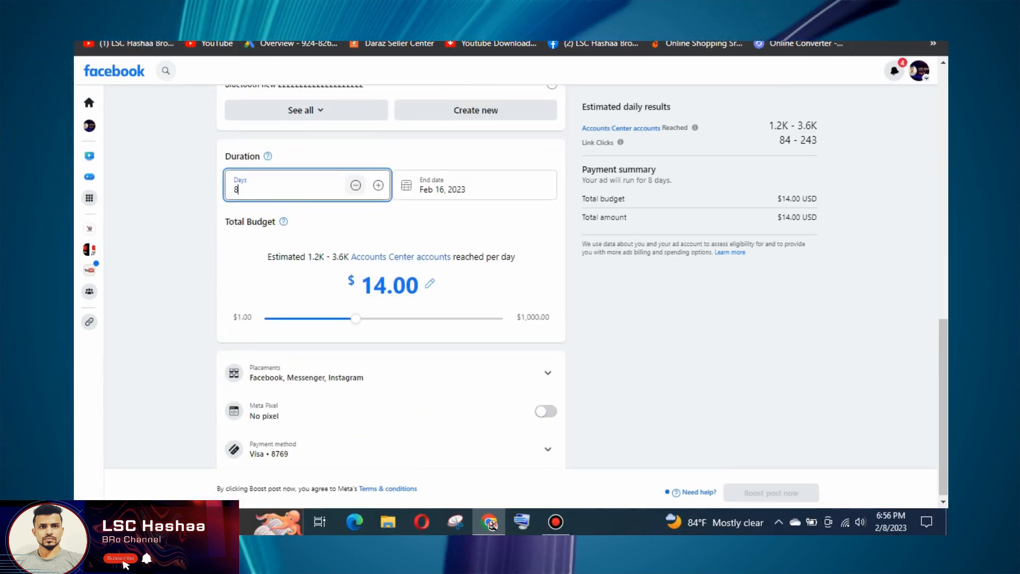
click(355, 185)
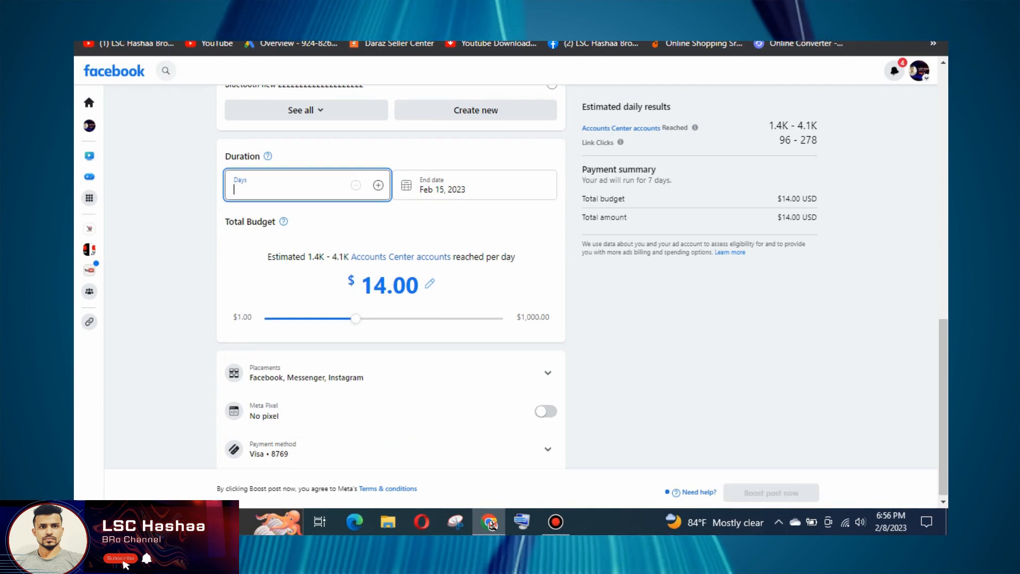
text(10)
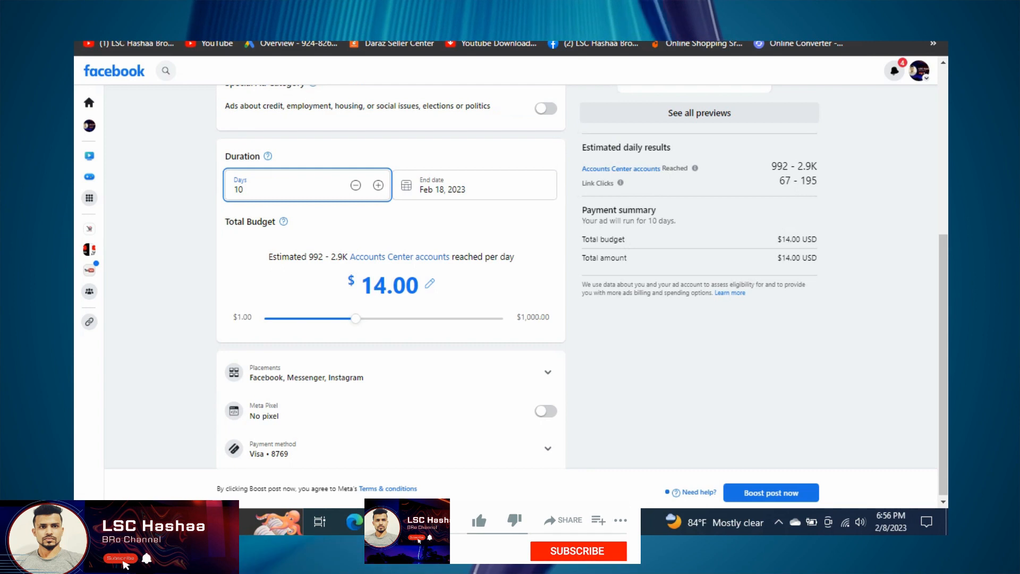
Set the ad's duration back to 7 days
key(BackSpace)
key(BackSpace)
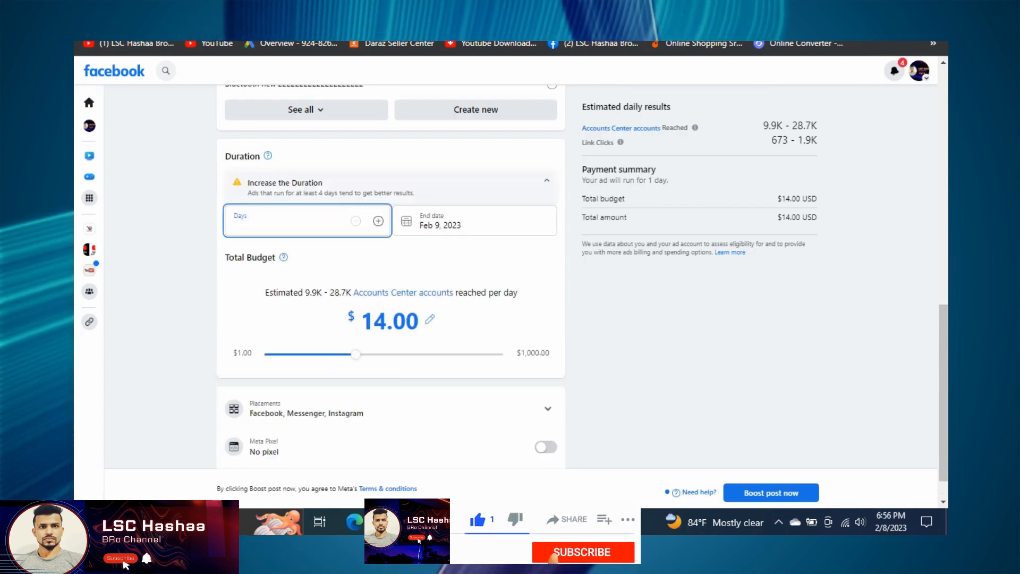
text(7)
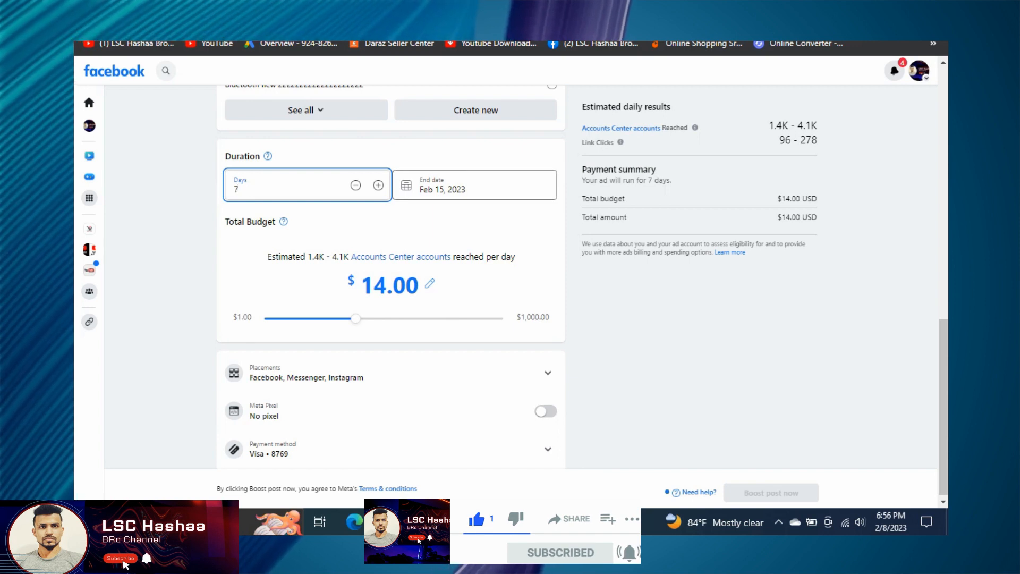
Check the ad's end date and total budget controls, and review the button label and audience settings
click(474, 185)
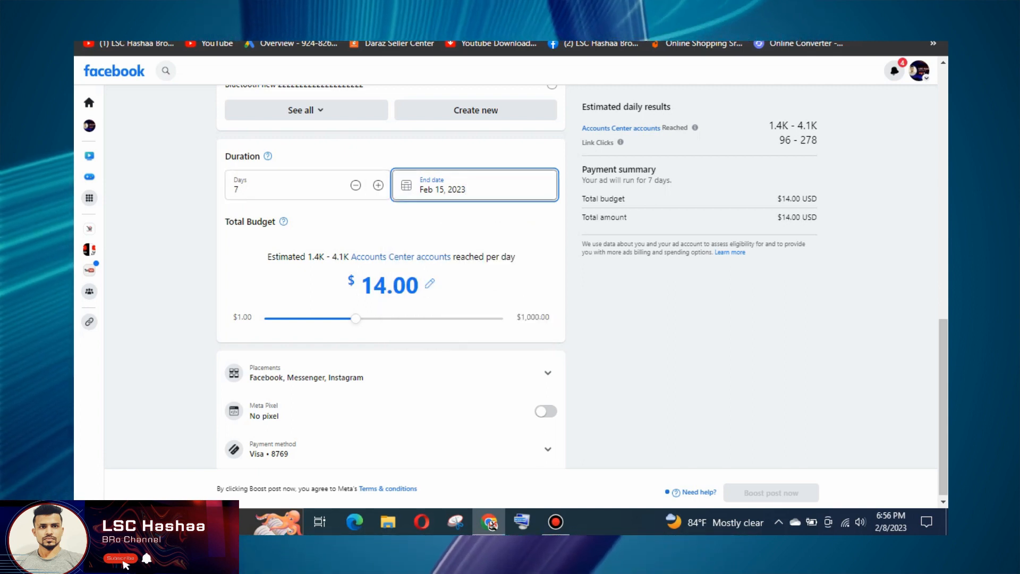
mouse_move(356, 318)
mouse_down()
mouse_move(265, 318)
mouse_move(482, 318)
mouse_move(346, 318)
mouse_up()
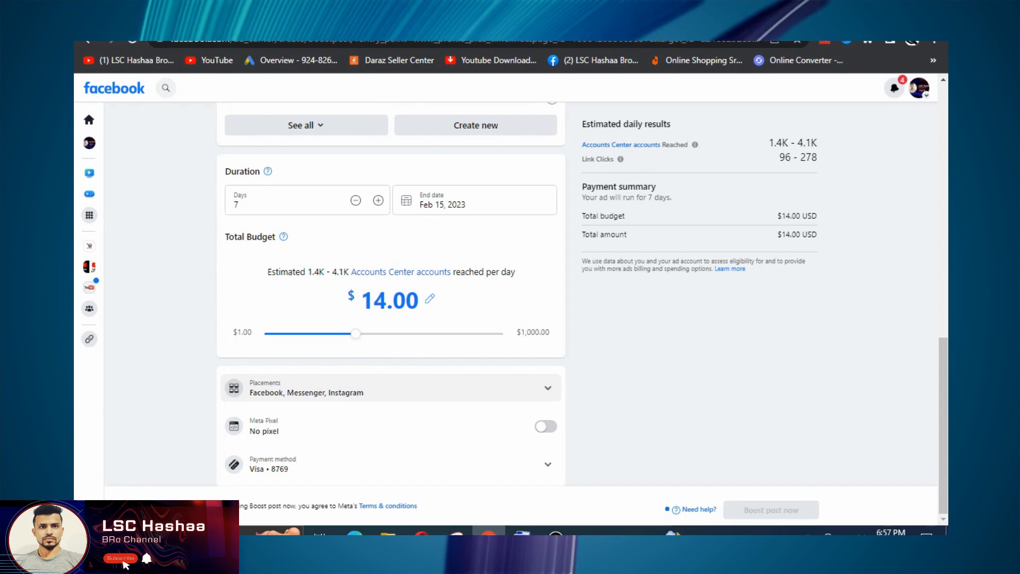
scroll(390, 276, up, 10)
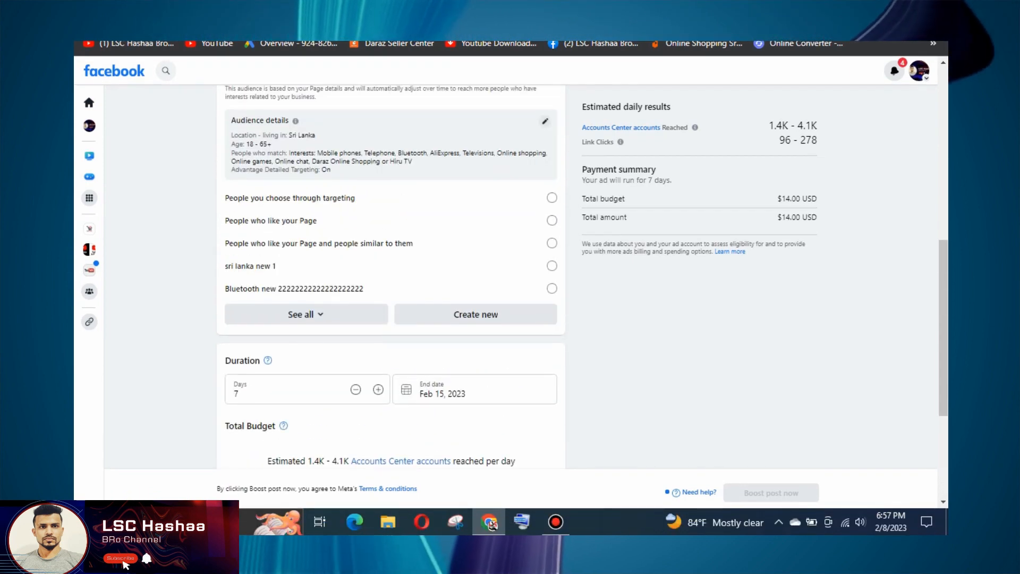
scroll(391, 276, down, 1)
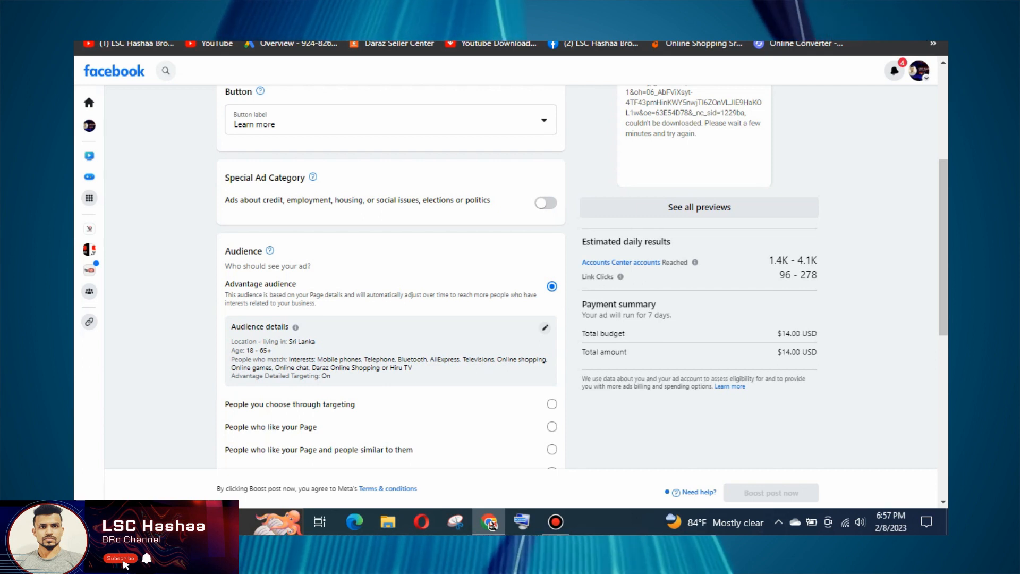
scroll(391, 276, down, 8)
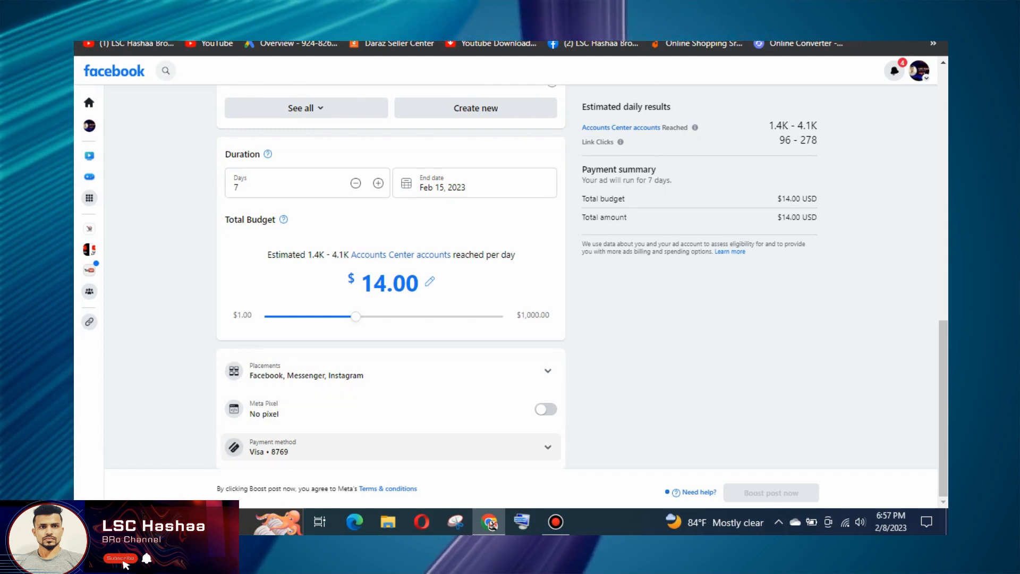
Expand the payment method details and view the ad's placement options for Facebook, Instagram and Messenger
click(391, 447)
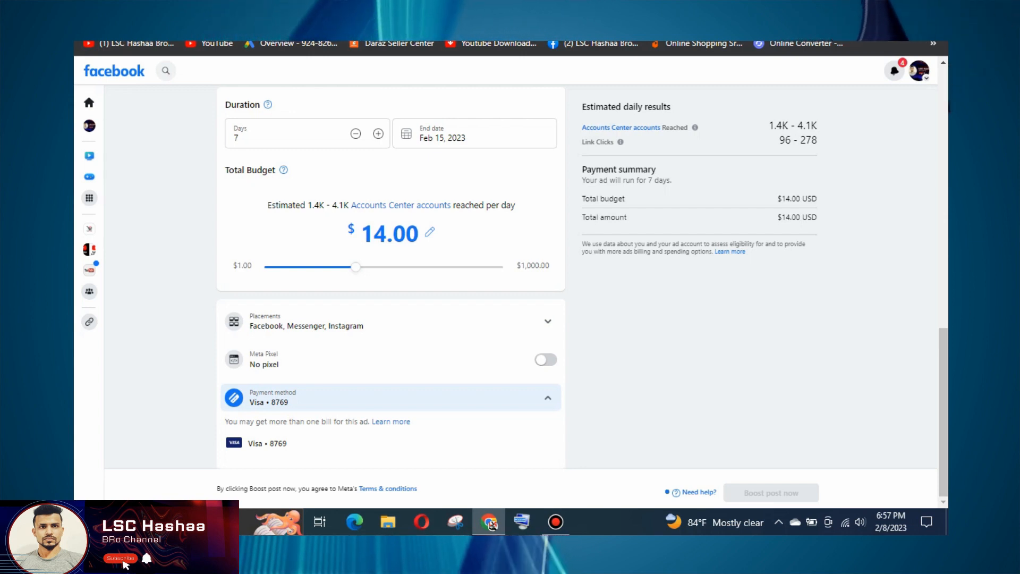
click(391, 320)
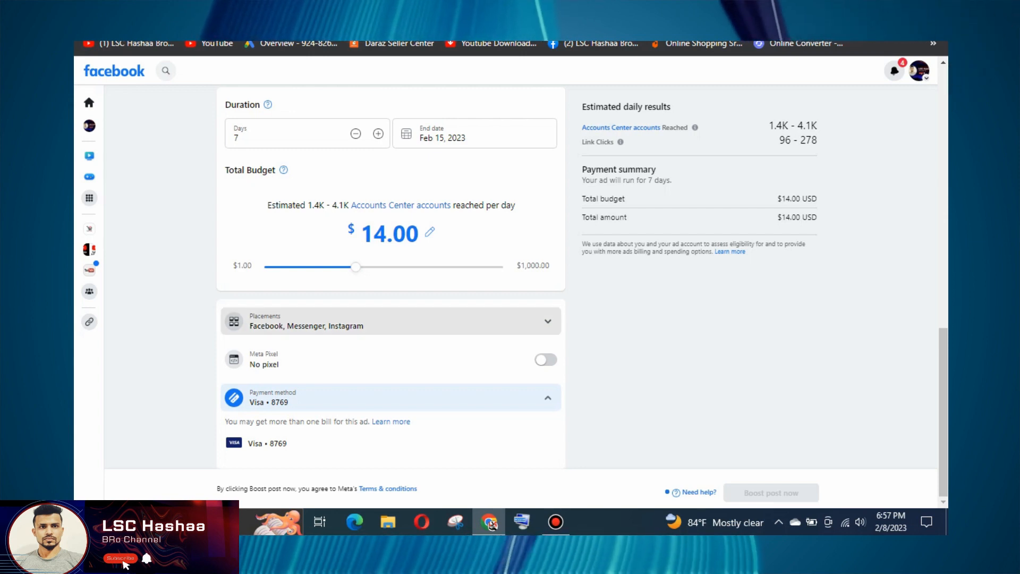
scroll(391, 298, down, 2)
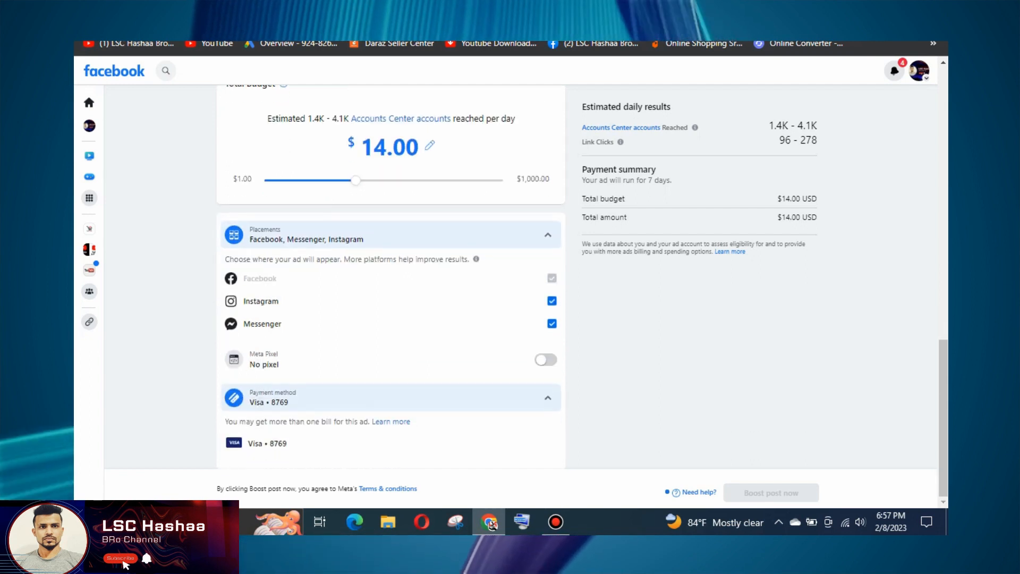
click(391, 234)
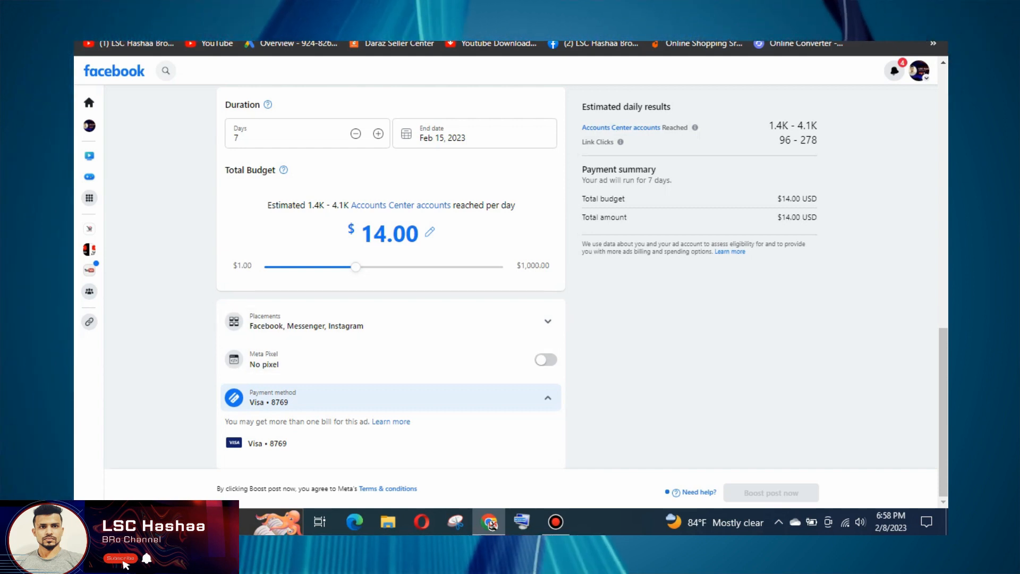
scroll(391, 276, up, 3)
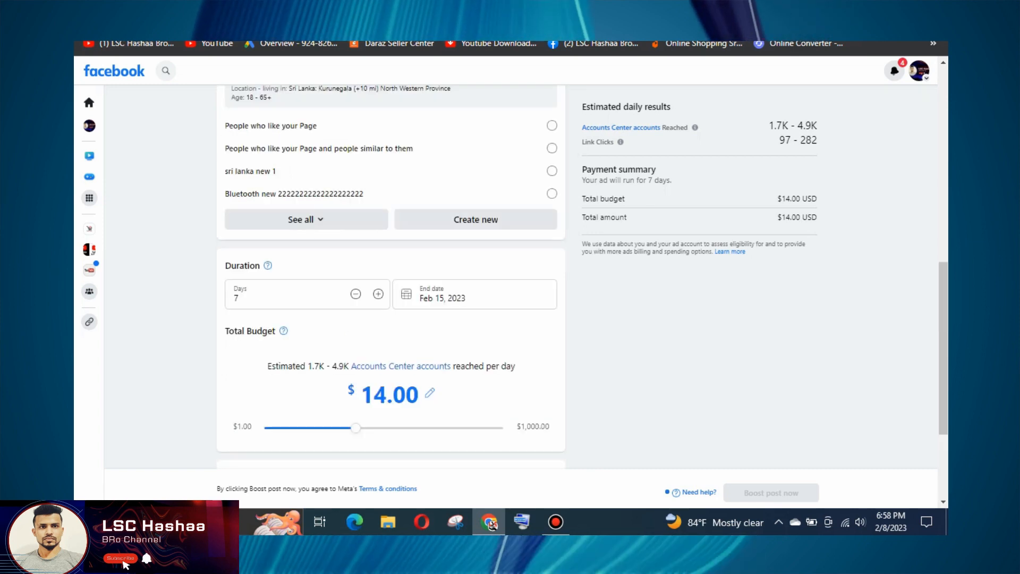